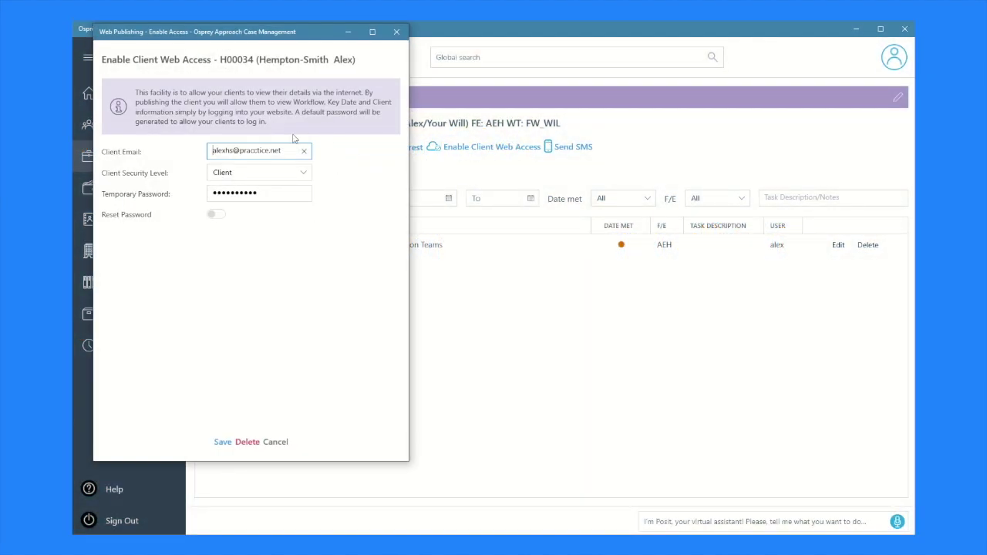
Save the client's web access settings for matter H00034/1
click(222, 442)
Acknowledge the save confirmation and view the client and matter details
click(287, 278)
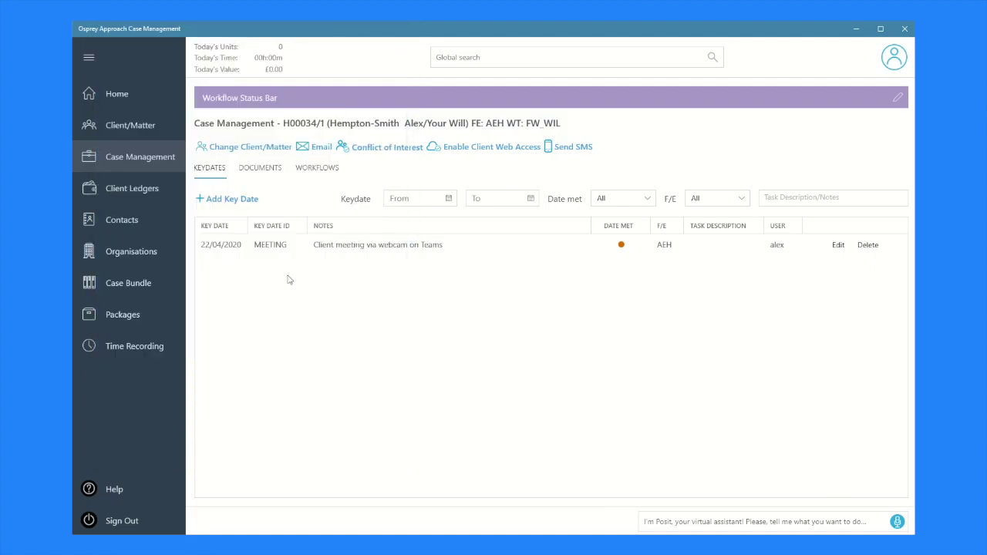
click(164, 130)
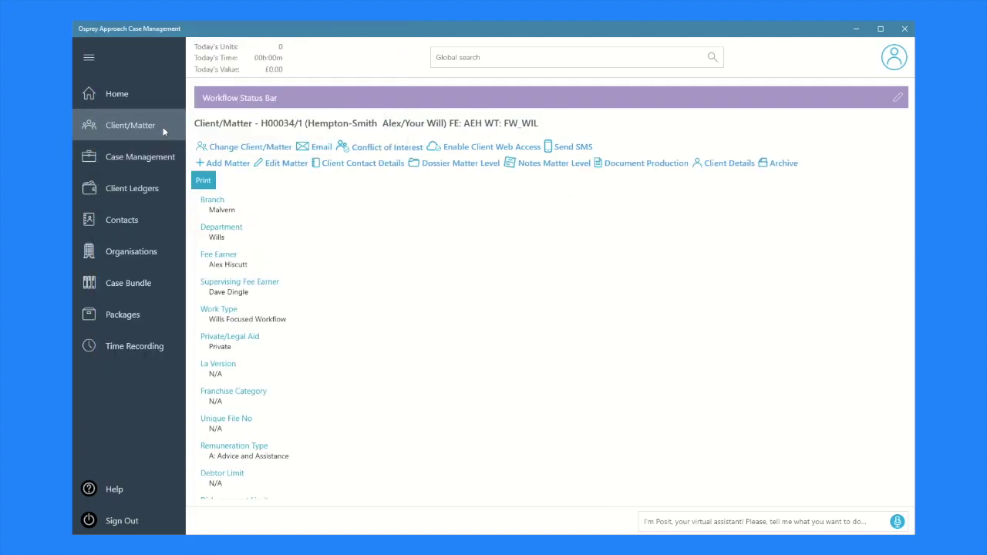
Tick Publish on the Your Will matter, then check the portal site's security information
click(270, 164)
scroll(284, 185, down, 10)
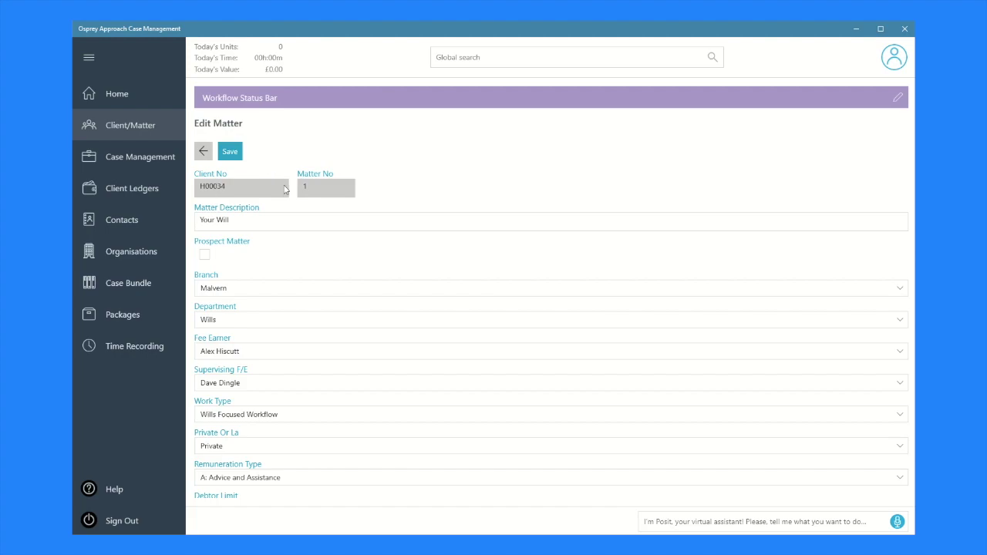
scroll(285, 190, down, 3)
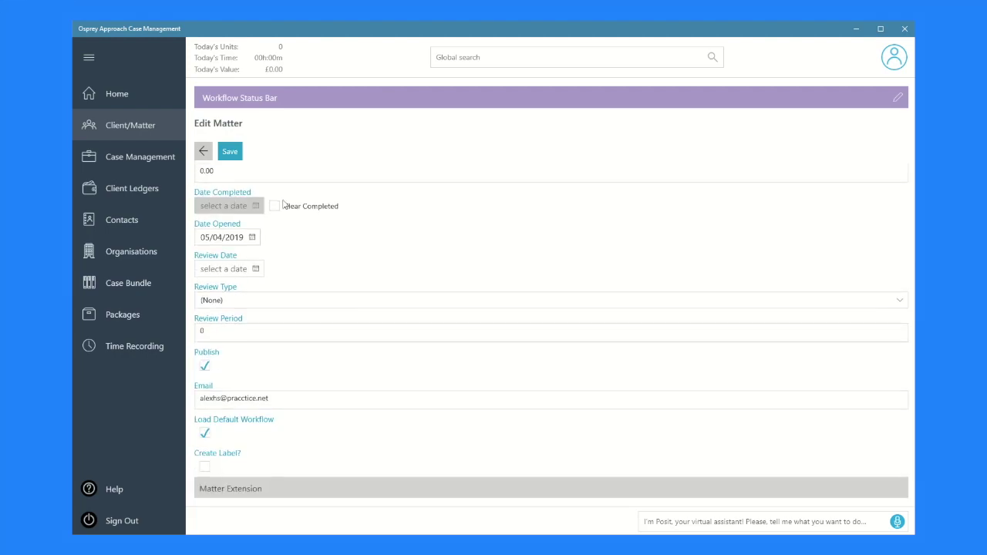
click(206, 367)
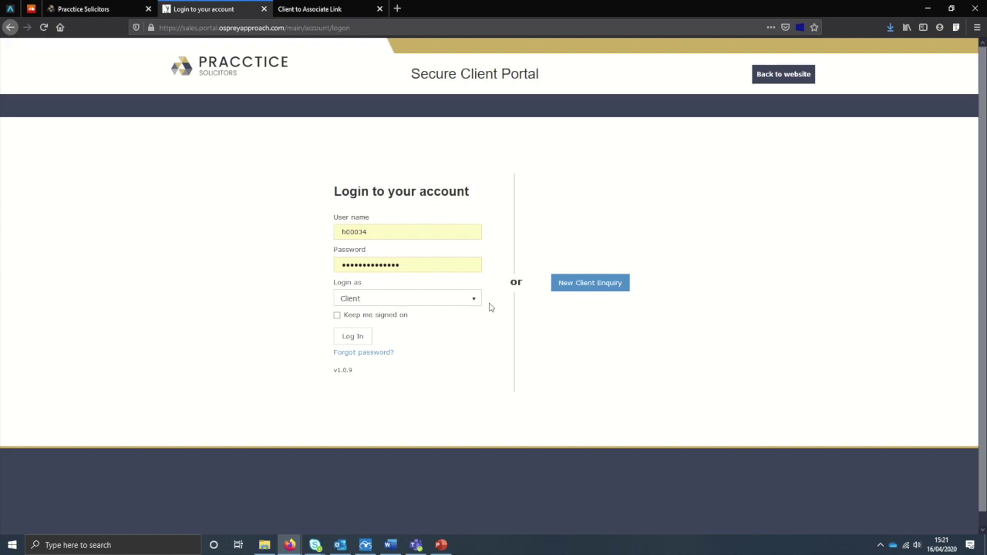
click(150, 28)
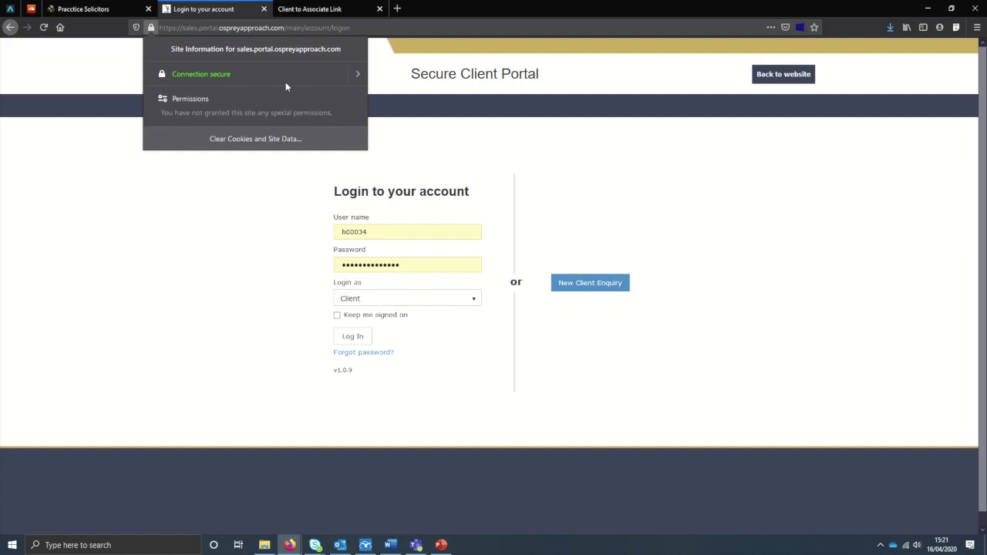
Close the site information panel and switch to the Pracctice Solicitors website
click(294, 222)
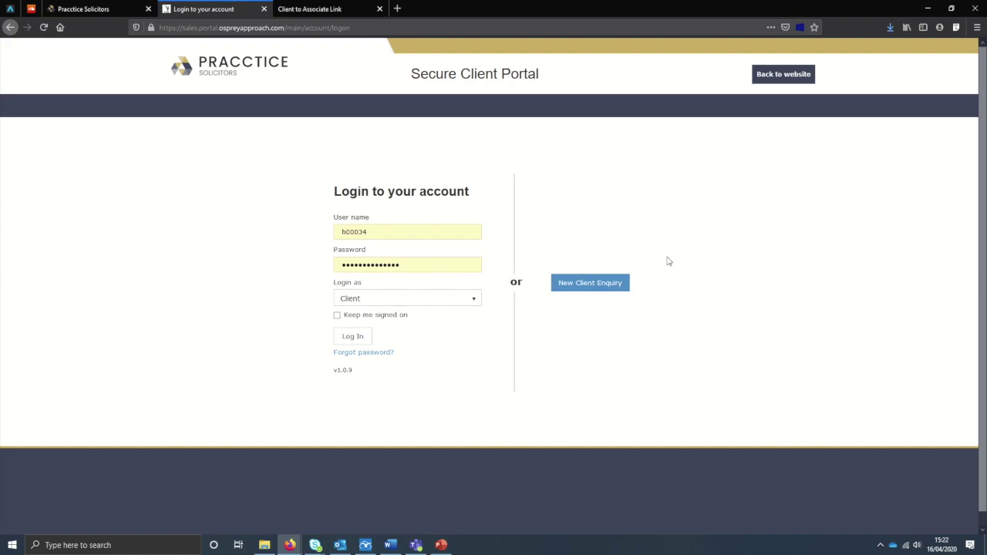
click(122, 12)
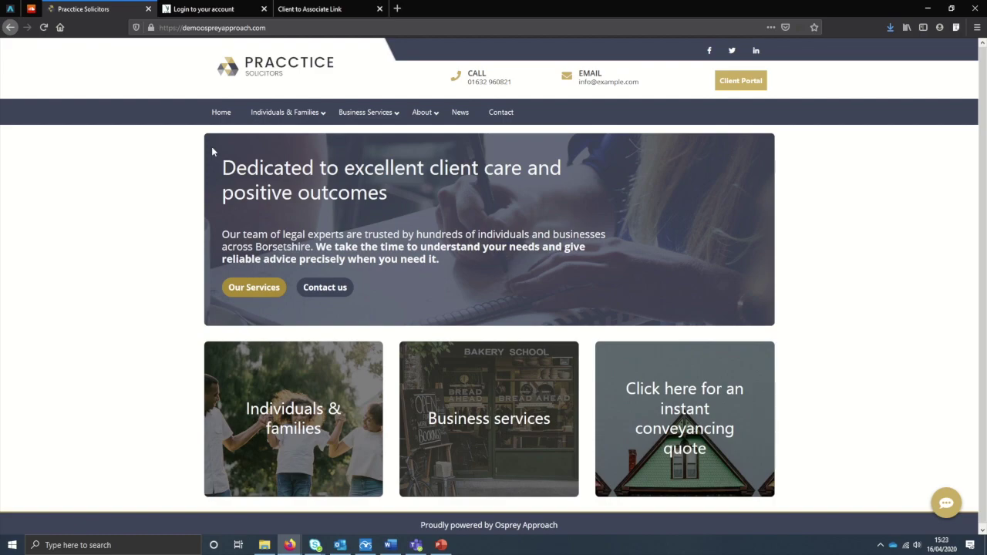
Start a will enquiry from the Individuals & Families Wills page, then check the matter's Link Associates page
mouse_move(283, 112)
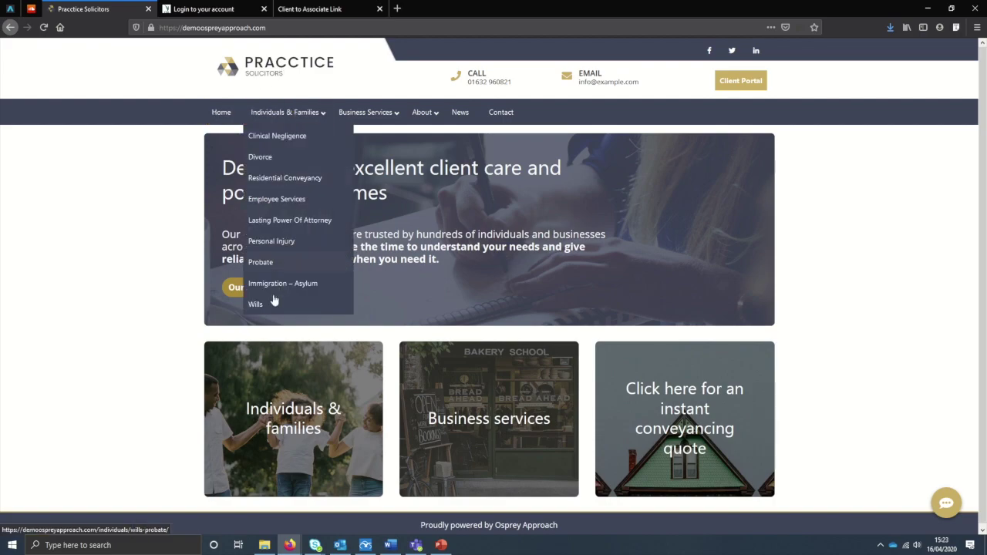
click(274, 306)
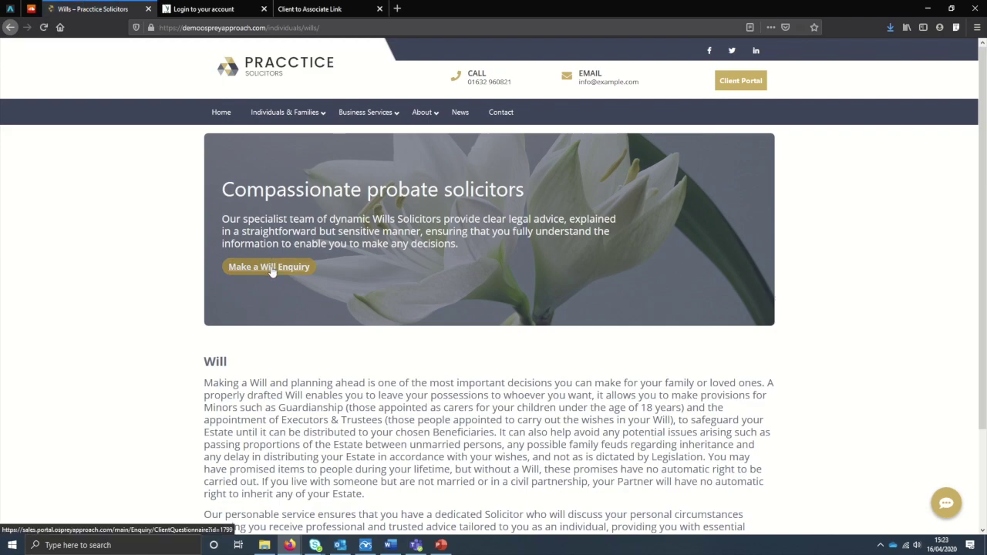
click(271, 268)
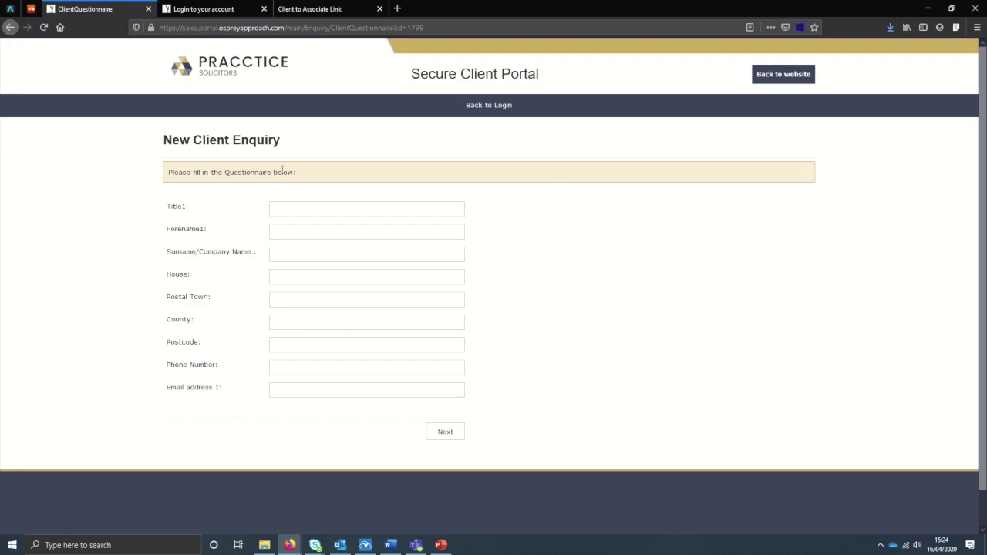
click(198, 8)
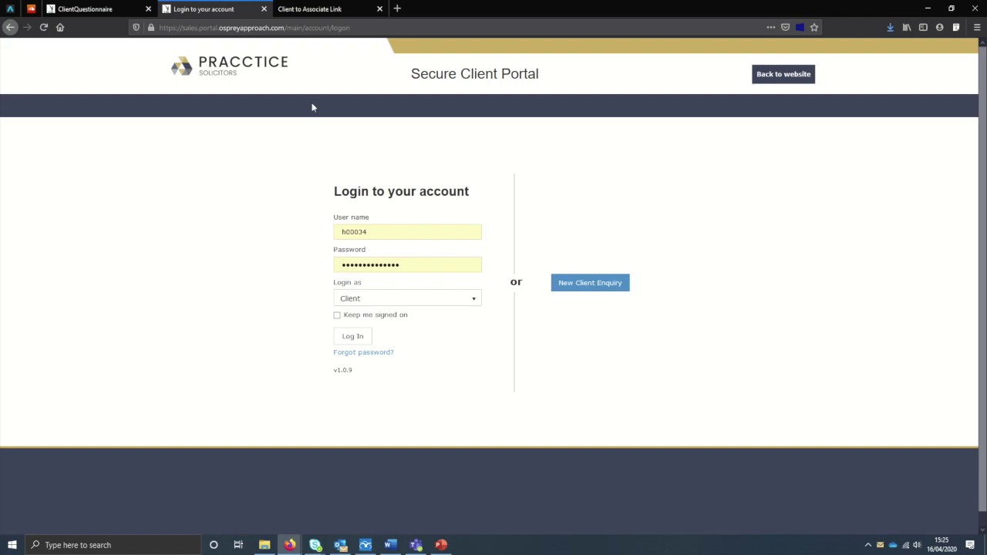
click(320, 9)
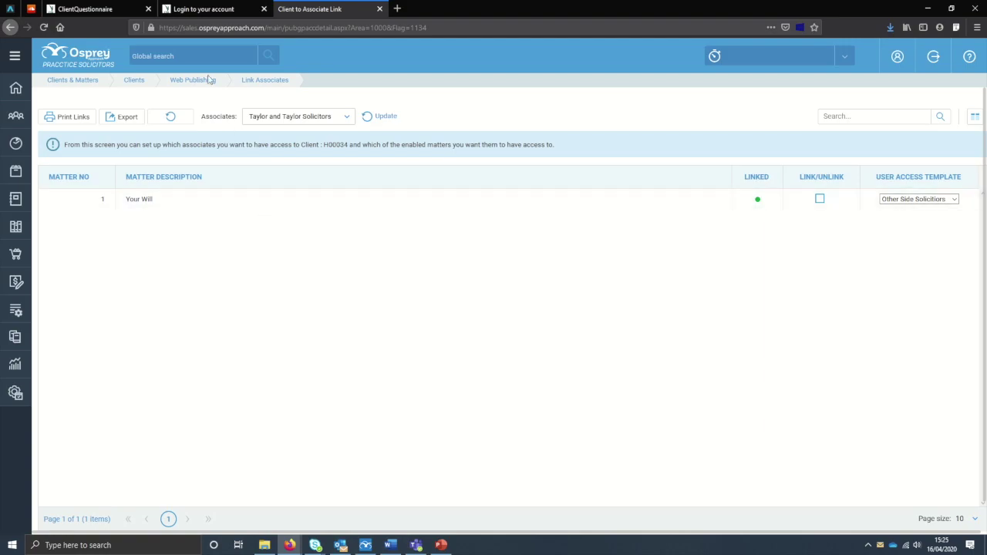
click(208, 9)
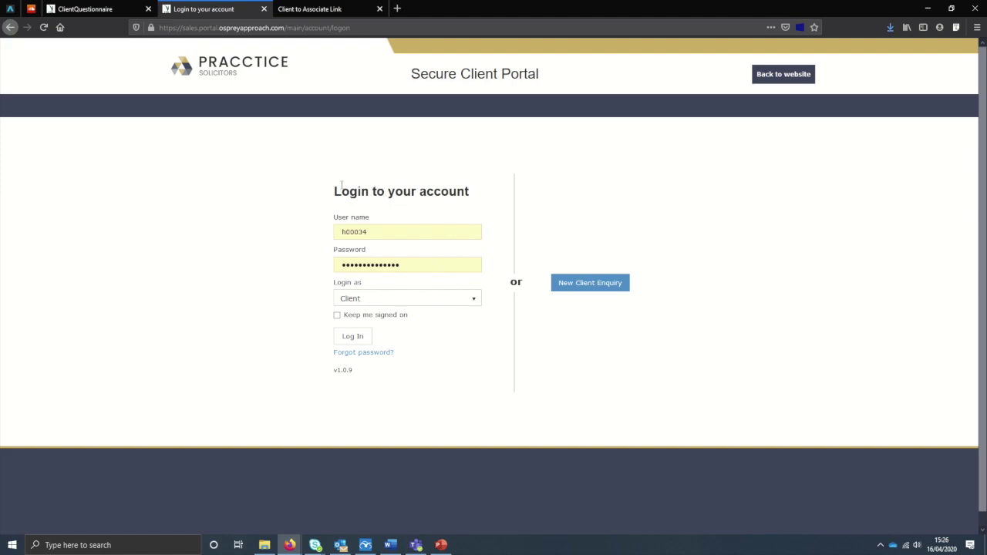
Return to the Wills page, open Client Portal and log in as the client
click(103, 9)
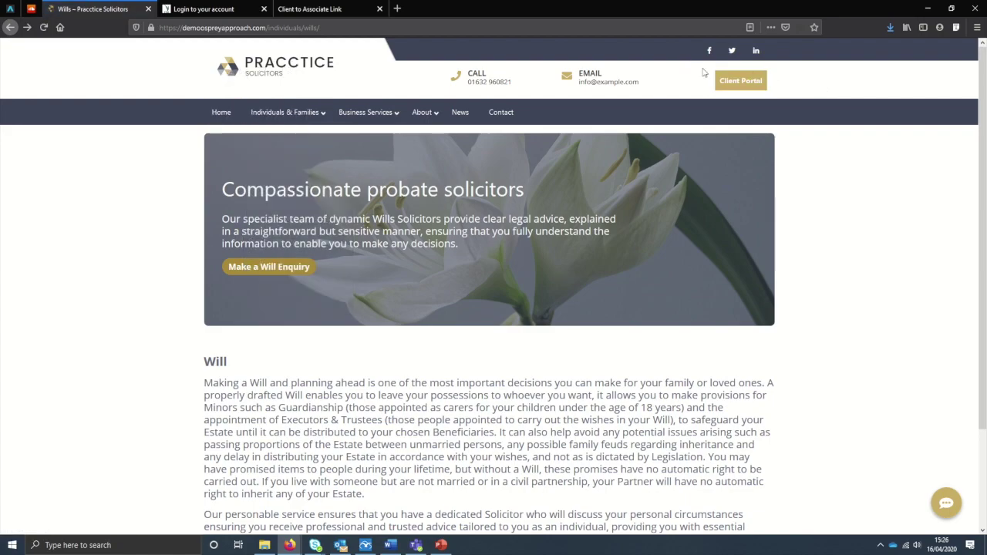
click(747, 85)
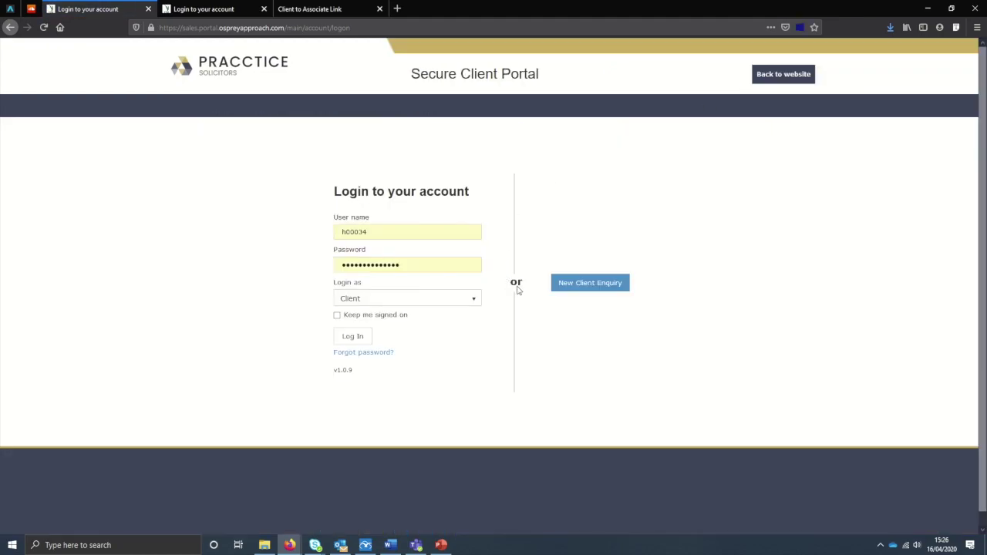
click(351, 339)
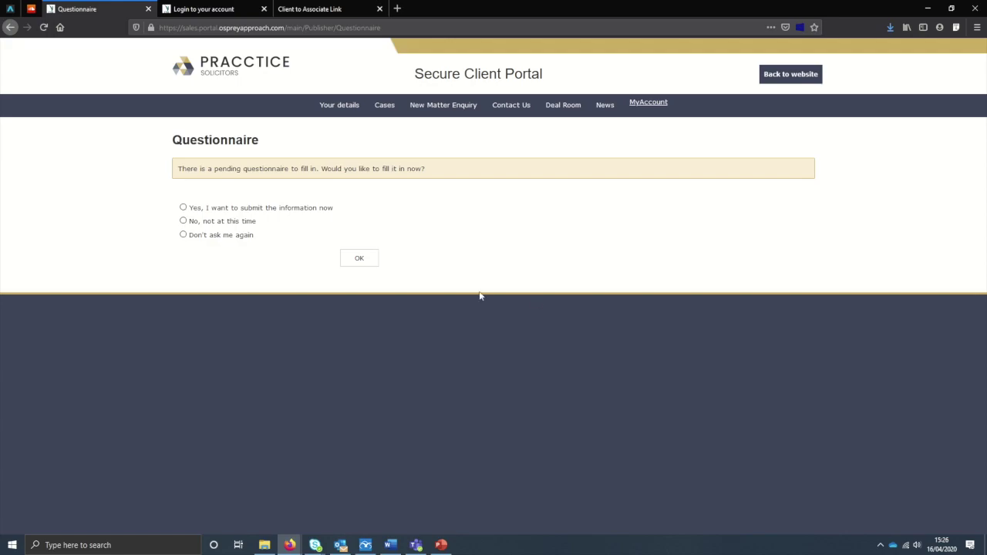
Choose to submit the questionnaire now, move past its first page, and open Your details
click(296, 210)
click(377, 263)
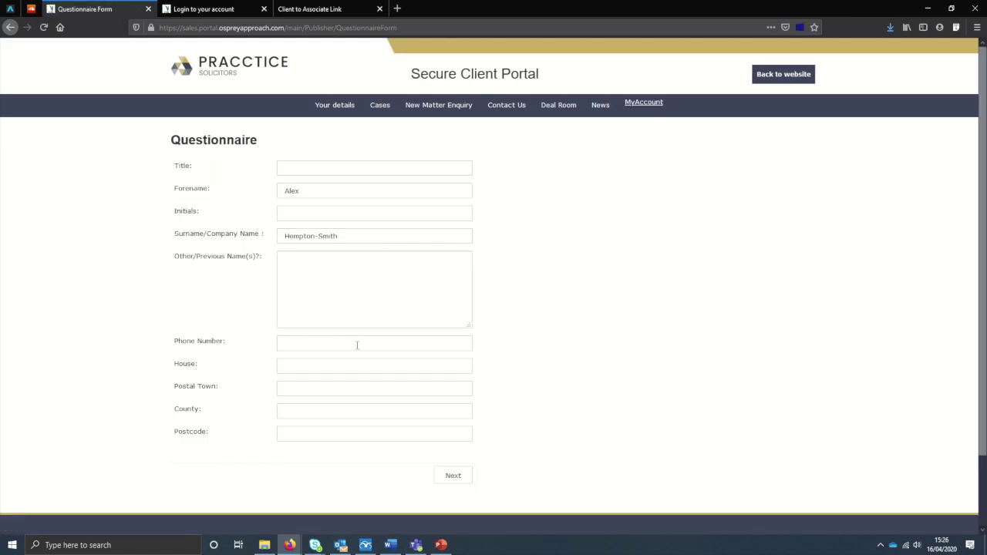
click(467, 478)
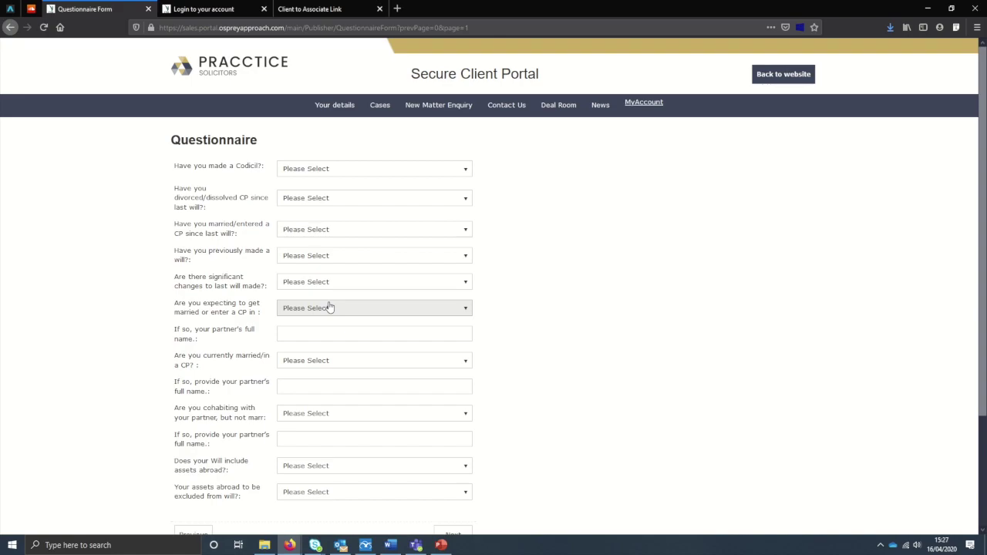
click(330, 119)
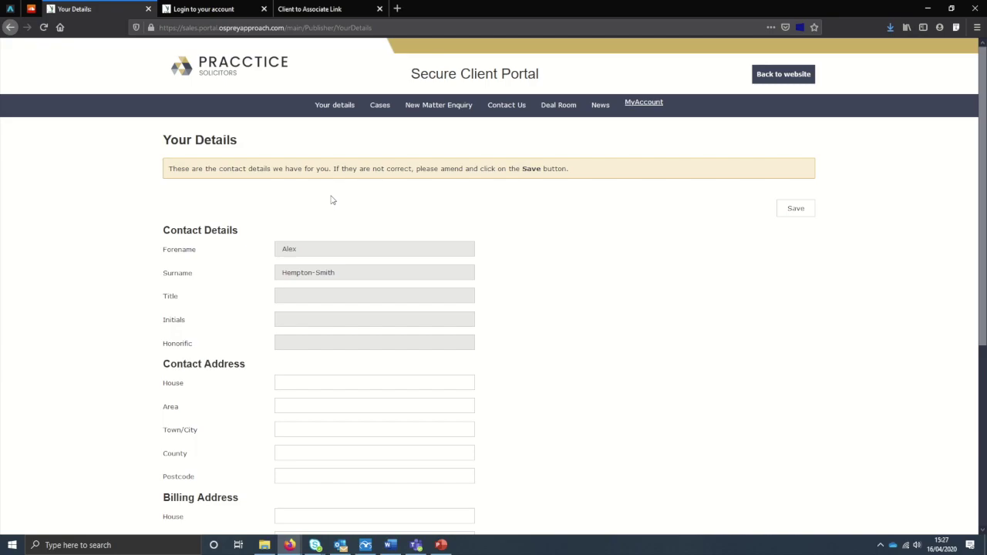
Review the Your Details page, then open the Your Will case from the Cases list
scroll(331, 201, down, 3)
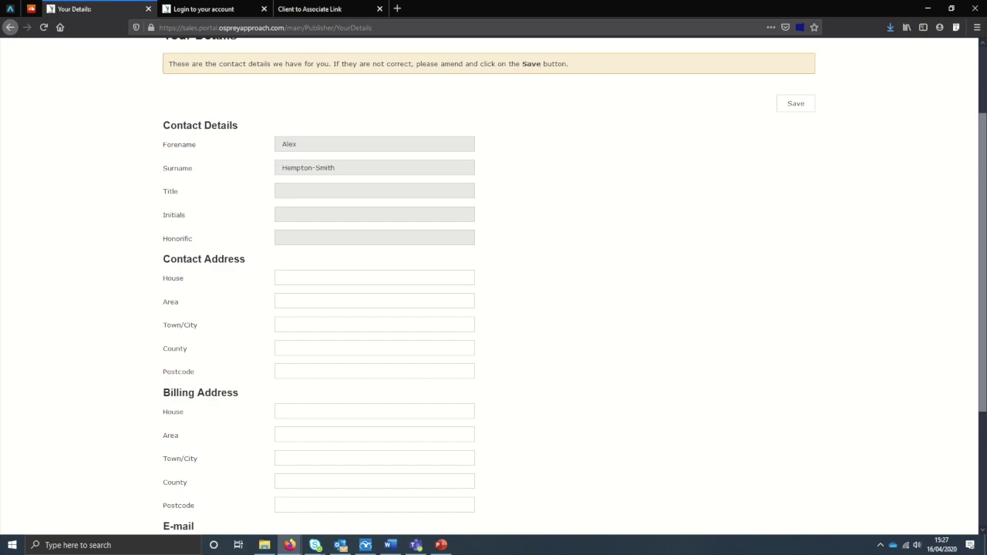
scroll(414, 341, up, 3)
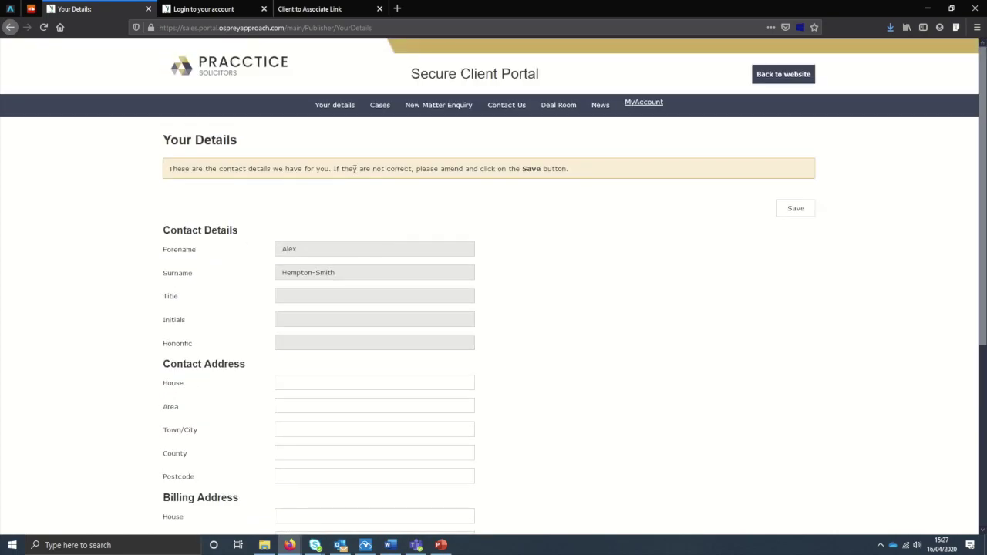
click(389, 112)
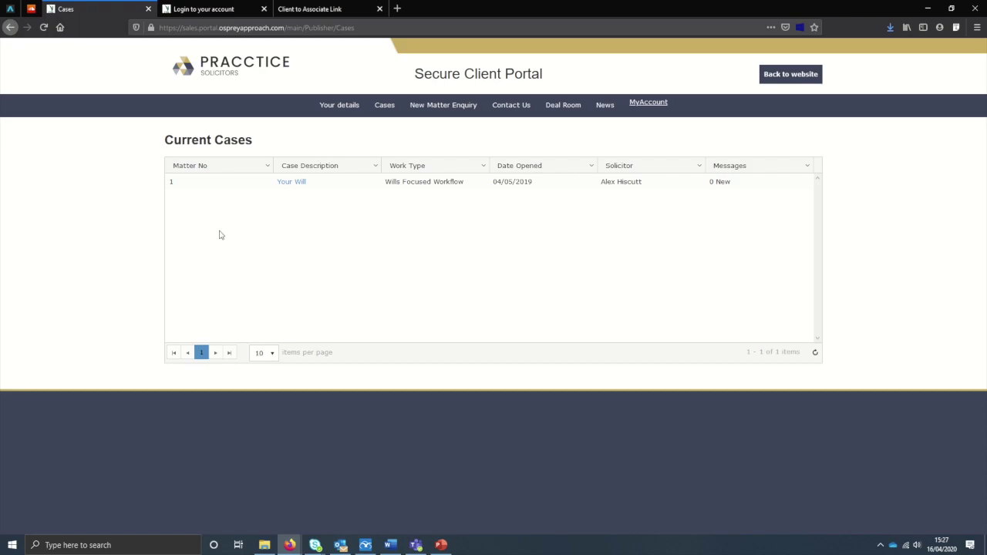
click(292, 182)
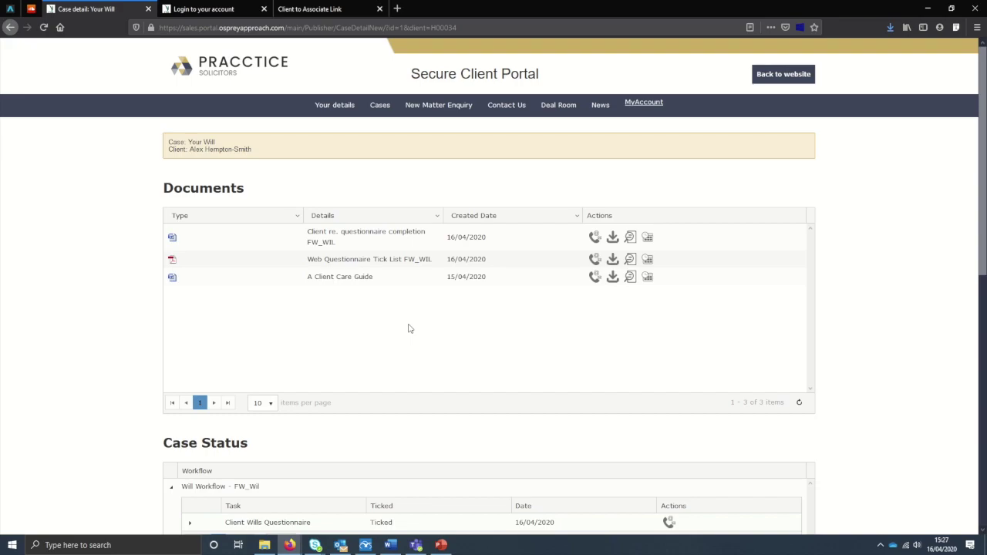
scroll(409, 328, down, 5)
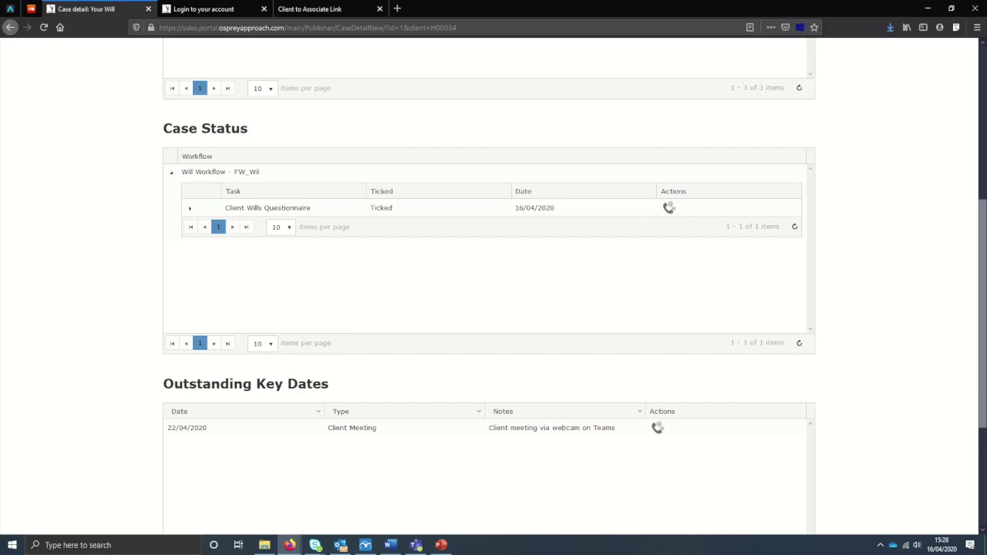
scroll(775, 332, down, 3)
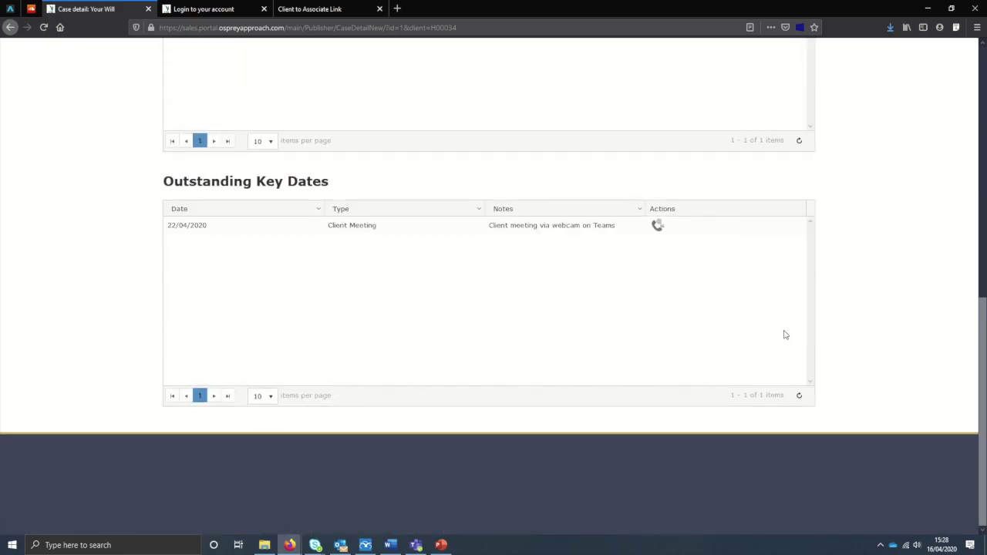
scroll(785, 334, up, 1)
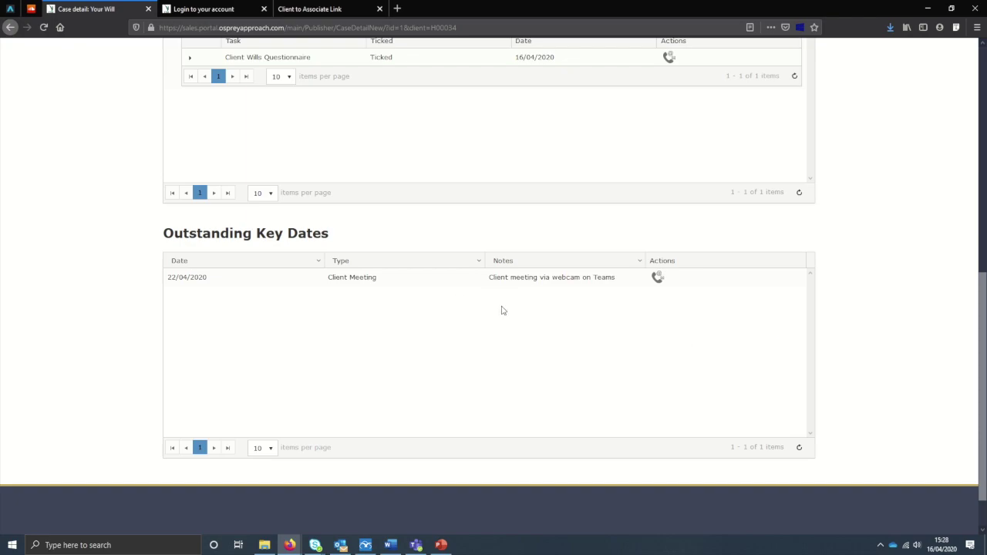
scroll(501, 310, up, 6)
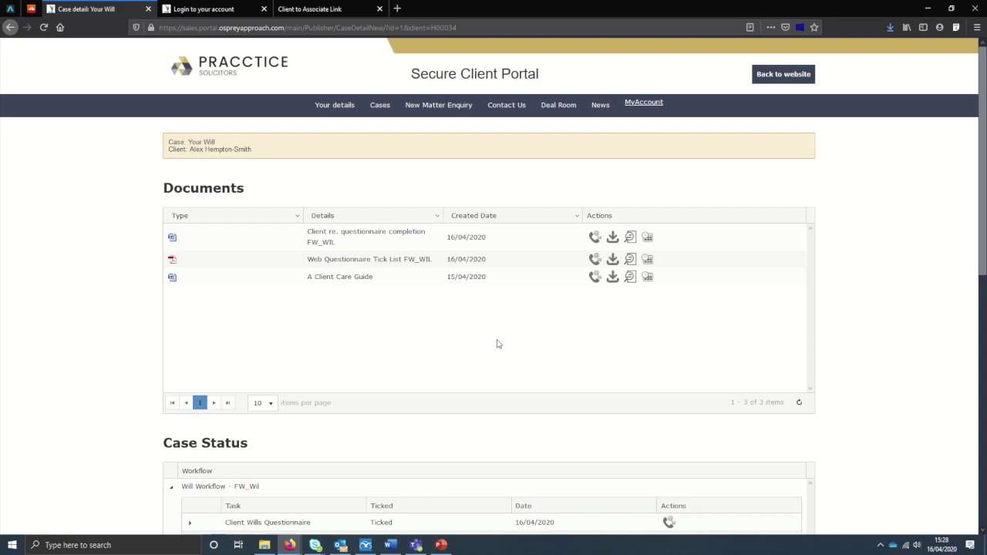
click(595, 239)
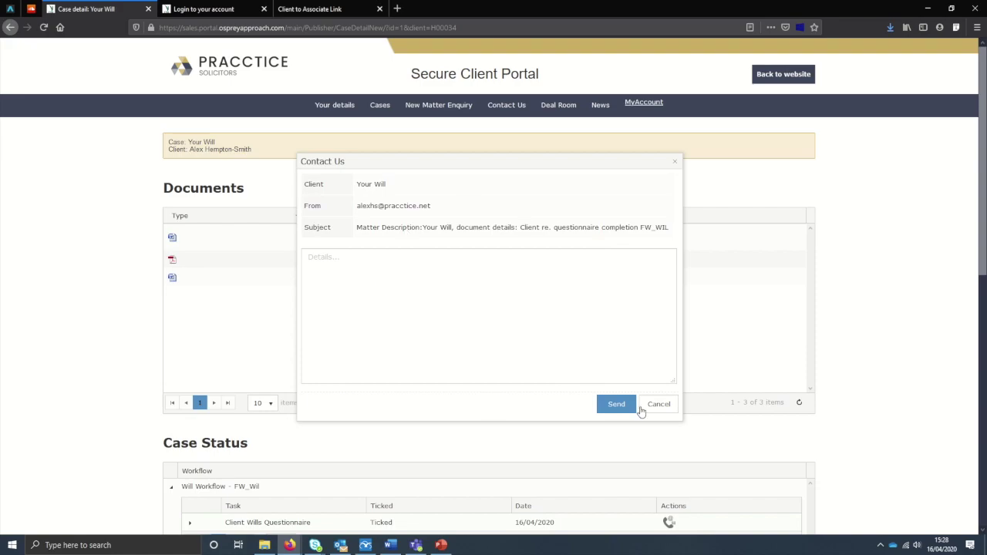
click(656, 404)
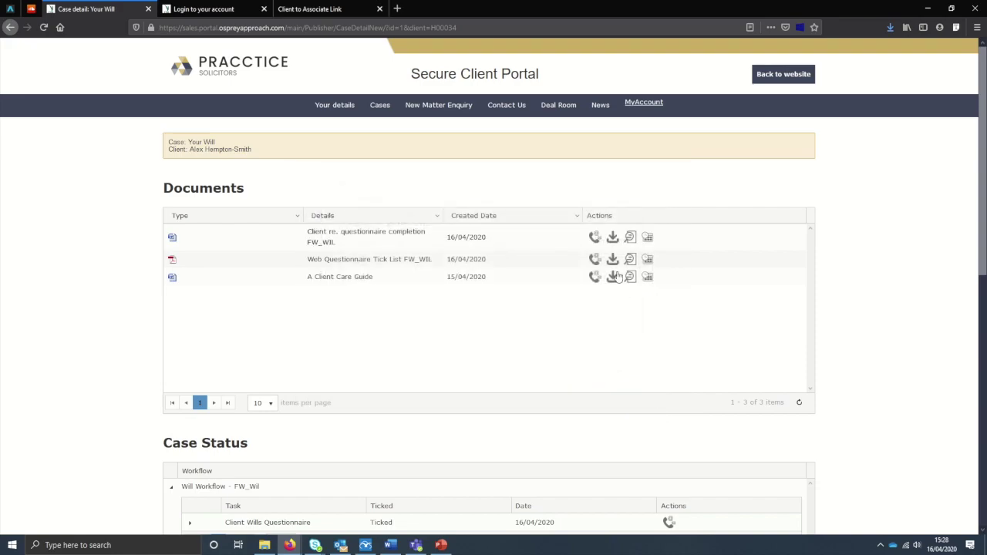
click(612, 237)
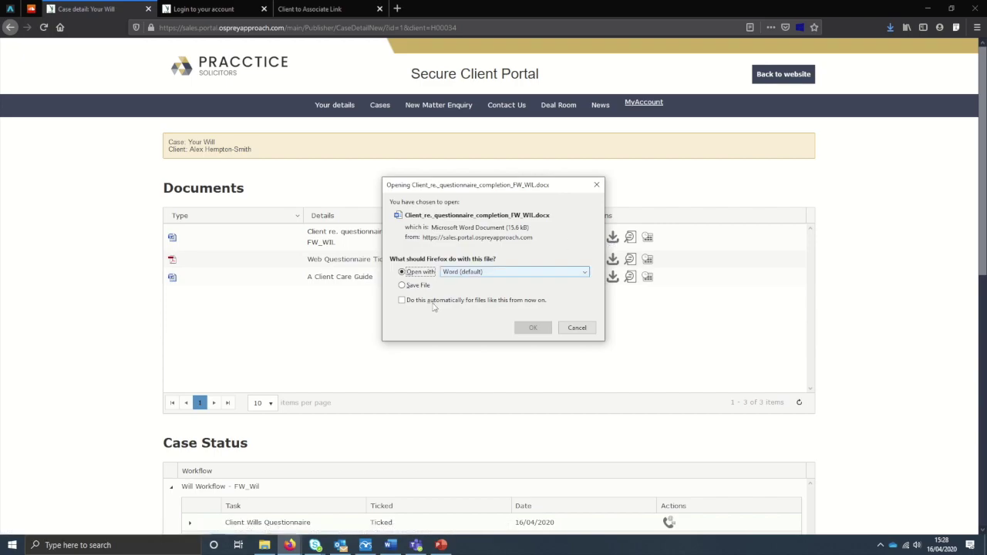
click(533, 327)
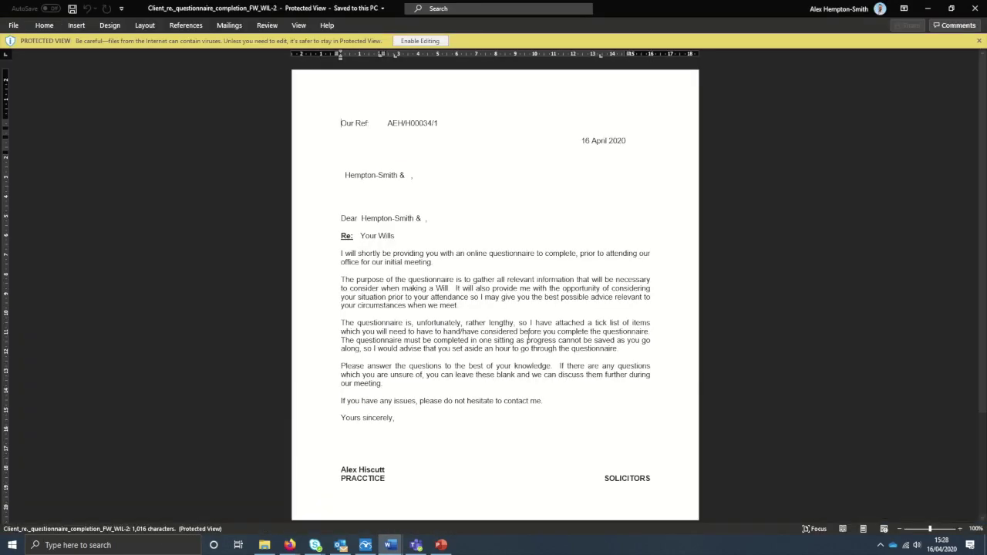
click(975, 8)
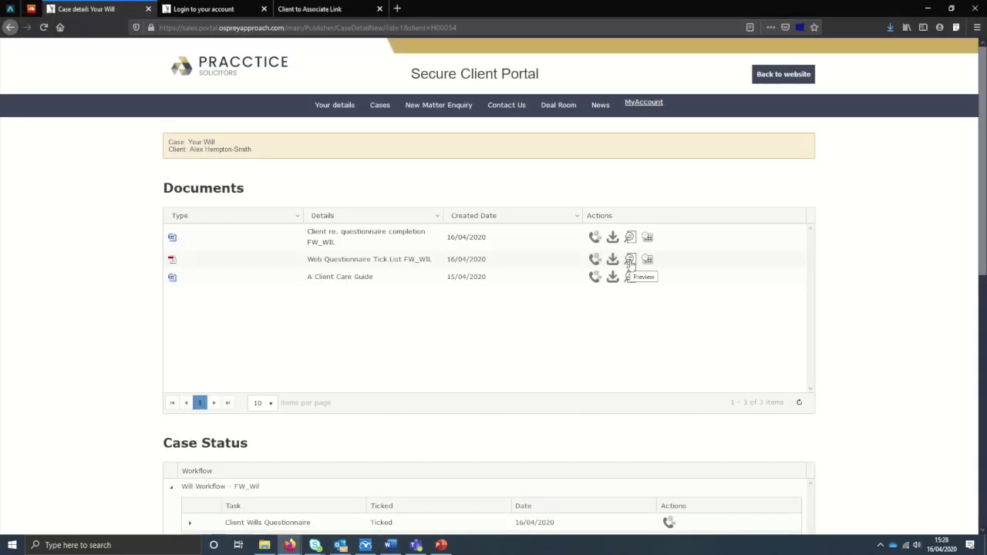
click(630, 260)
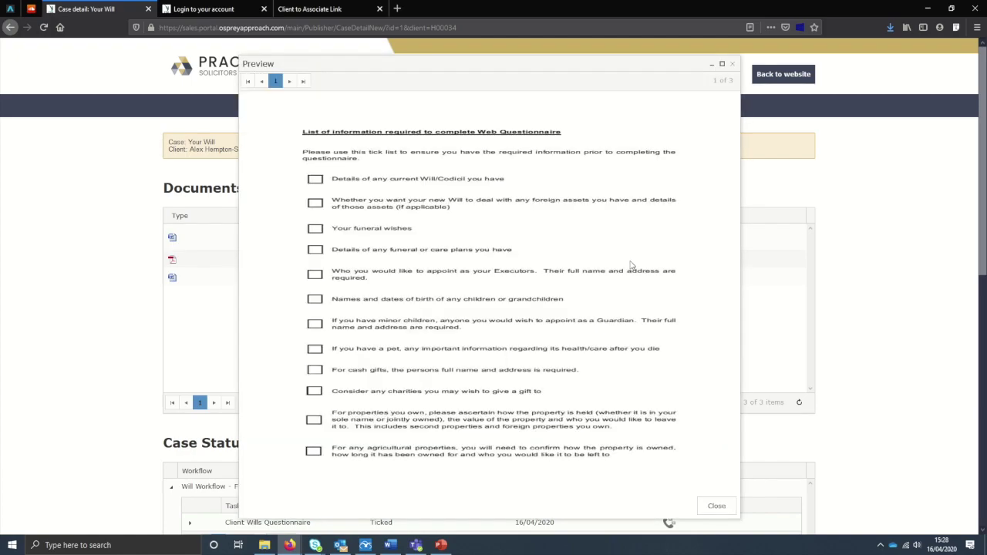
click(731, 63)
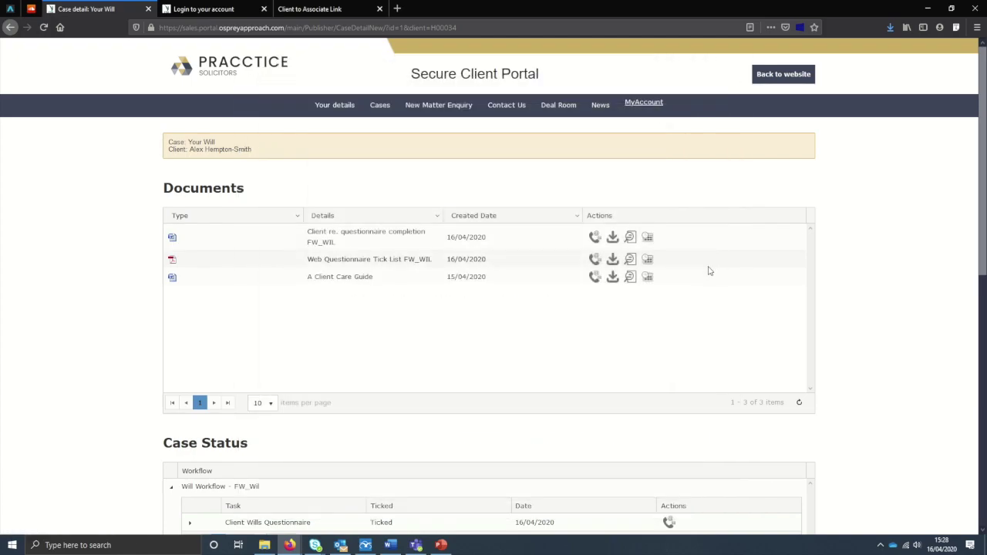
click(647, 238)
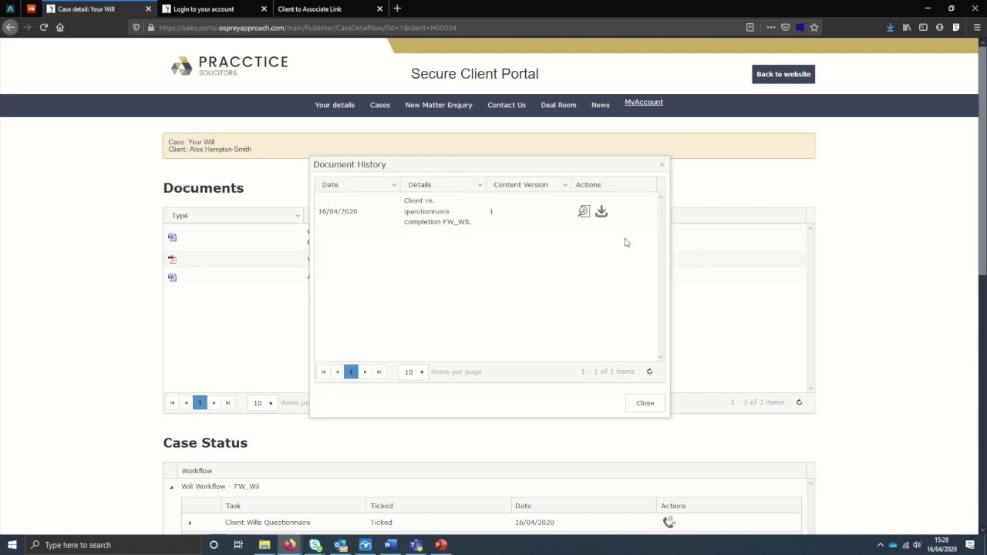
click(662, 167)
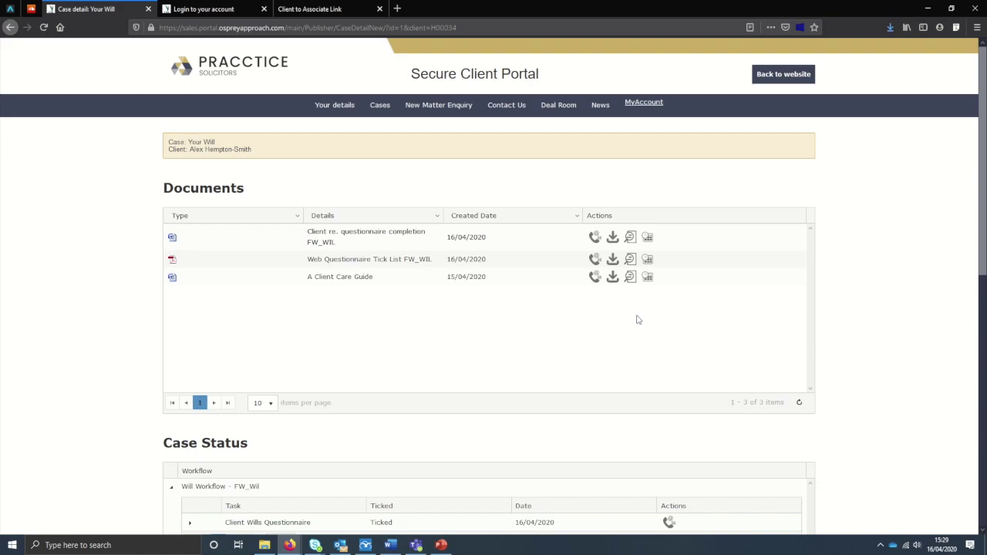
Return to Case Management, refresh the matter and show its Documents list
click(366, 545)
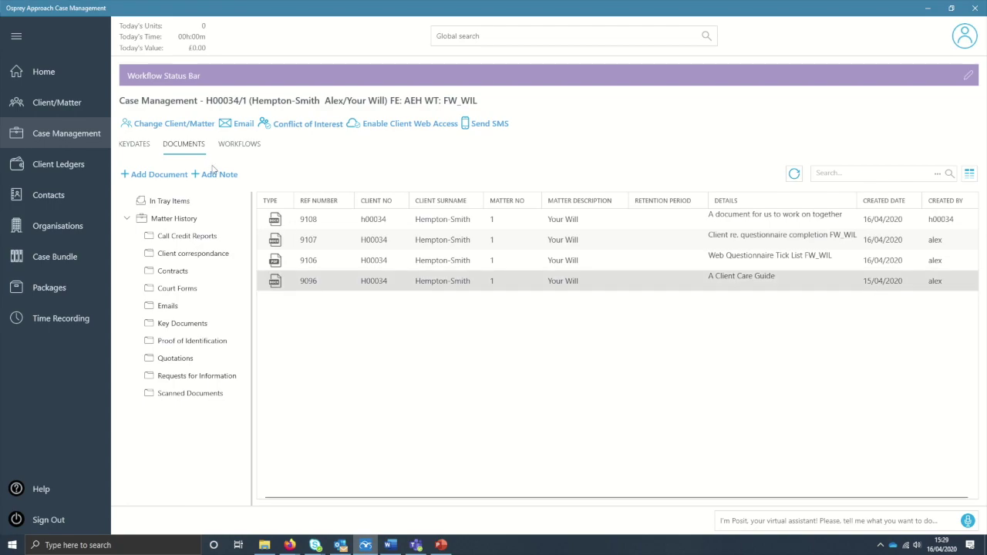
click(100, 143)
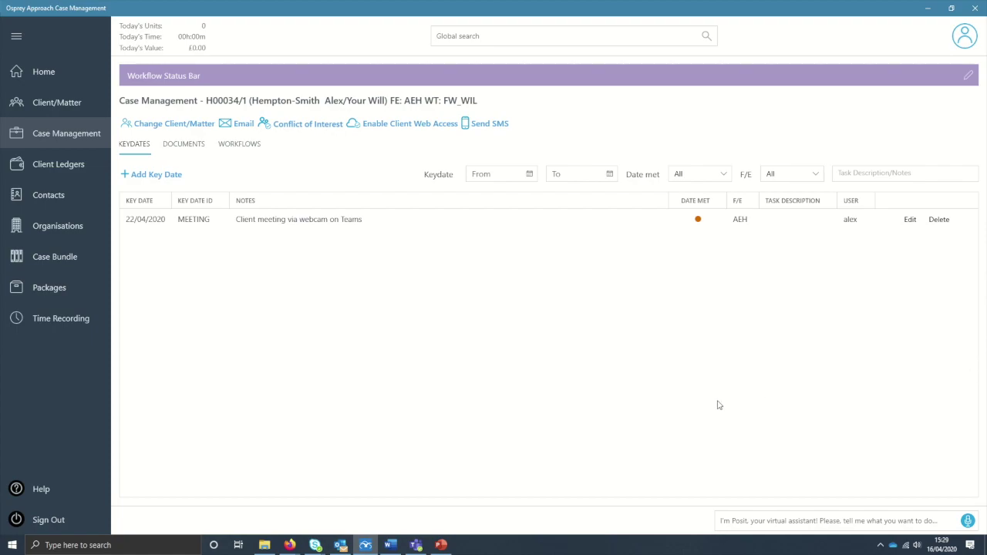
click(178, 146)
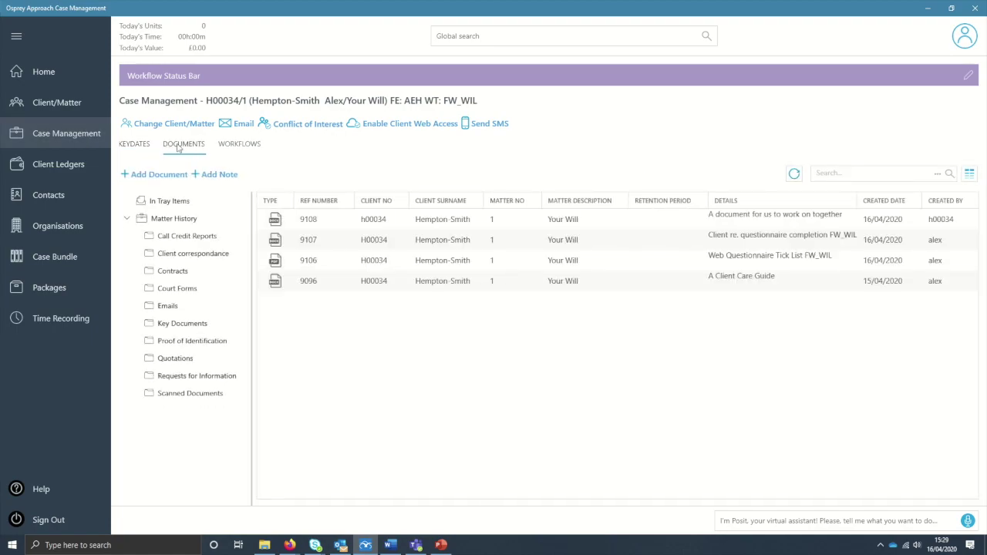
Web-enable document 9108 with Read/Write client access and save
right_click(427, 231)
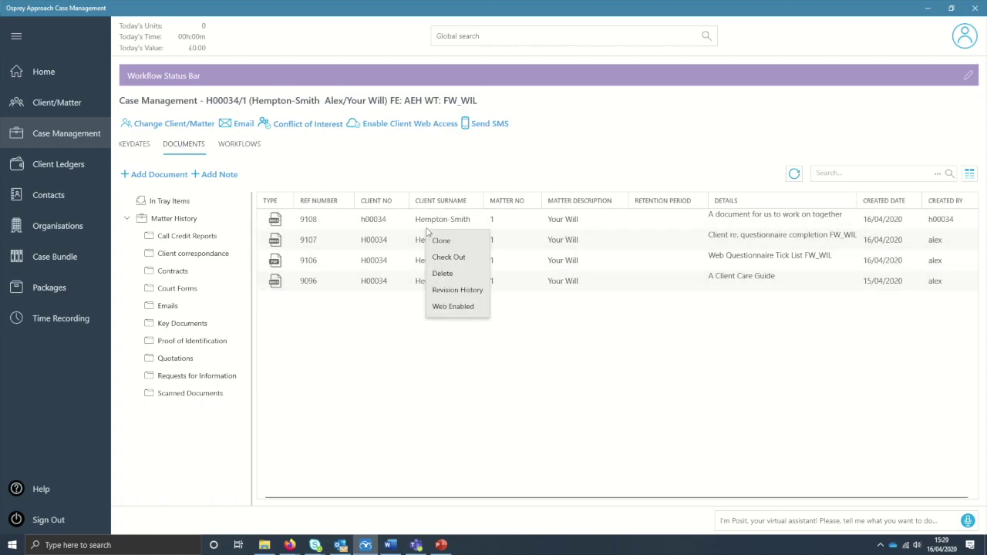
click(453, 339)
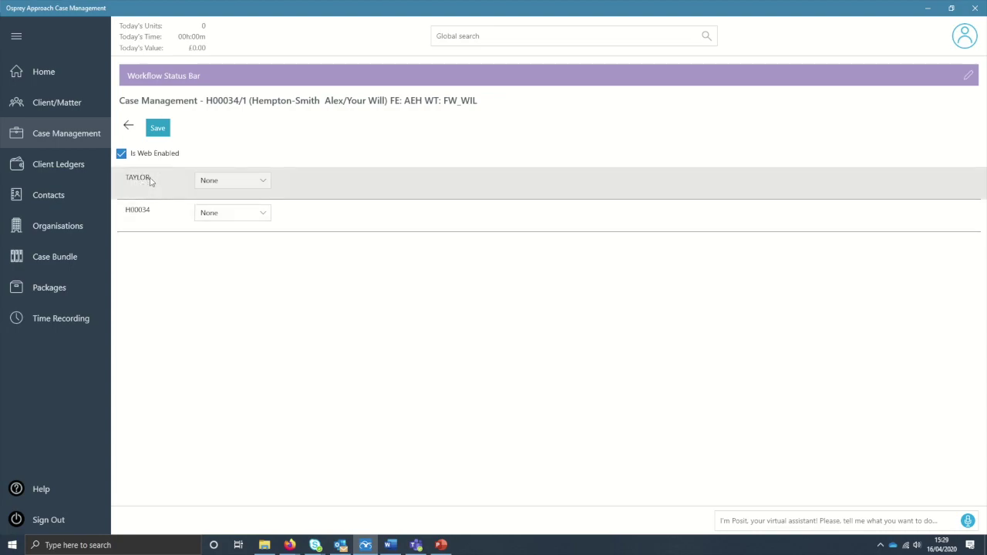
click(222, 215)
click(220, 229)
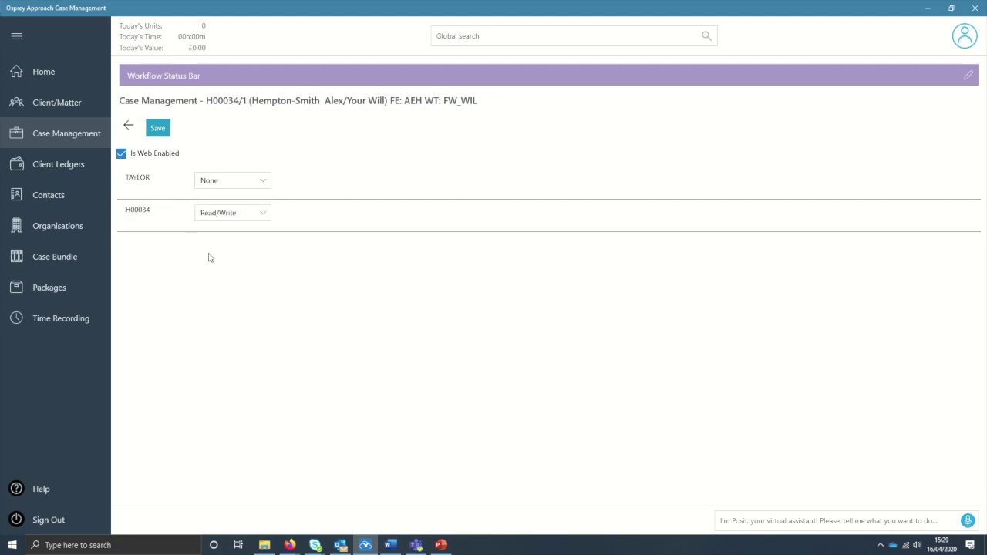
click(159, 131)
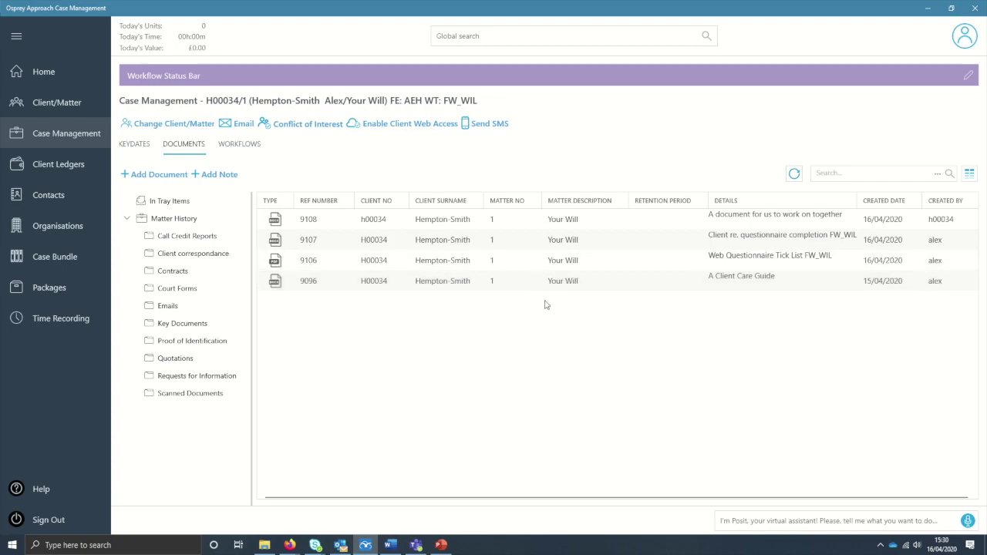
Add 'A document for the client.docx' to the matter as a Letters to client document
click(157, 175)
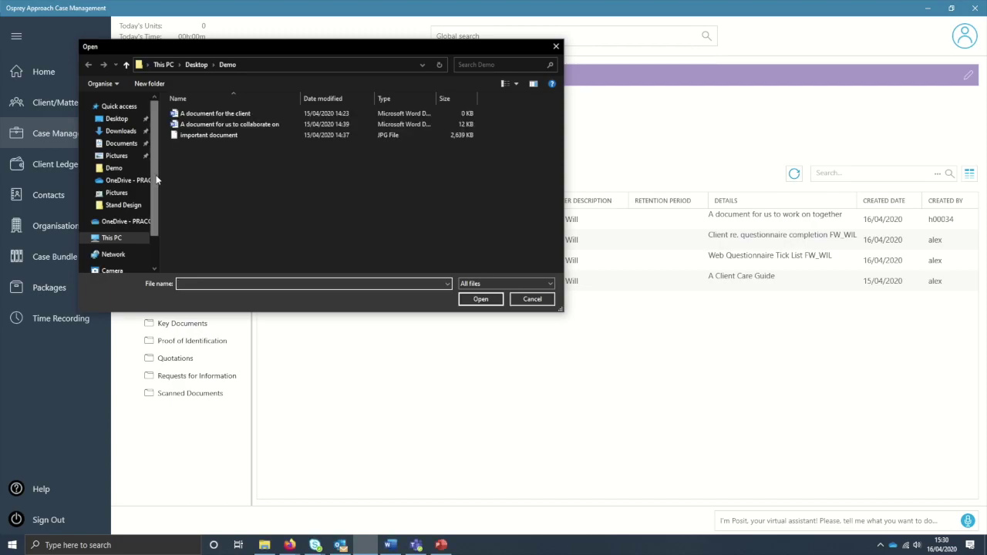
click(257, 117)
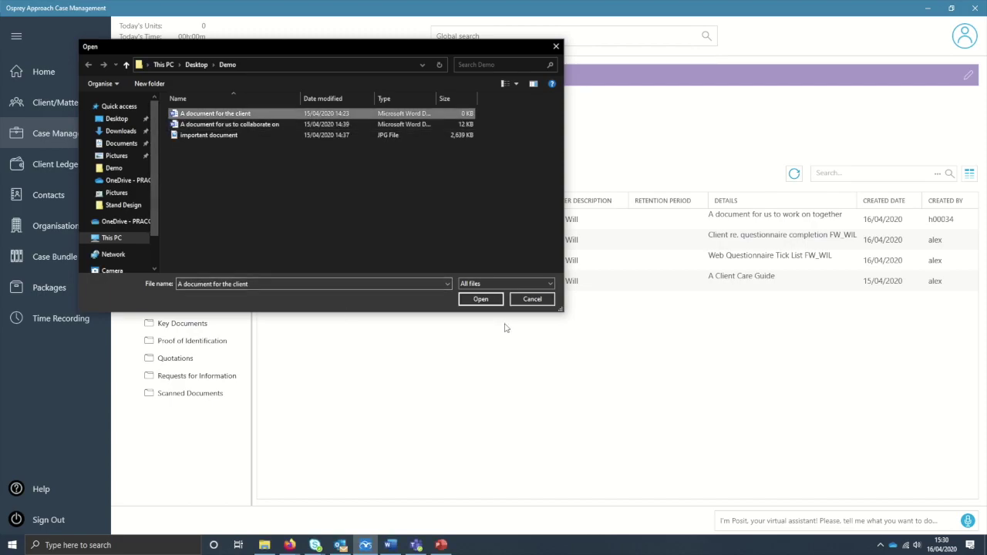
click(479, 299)
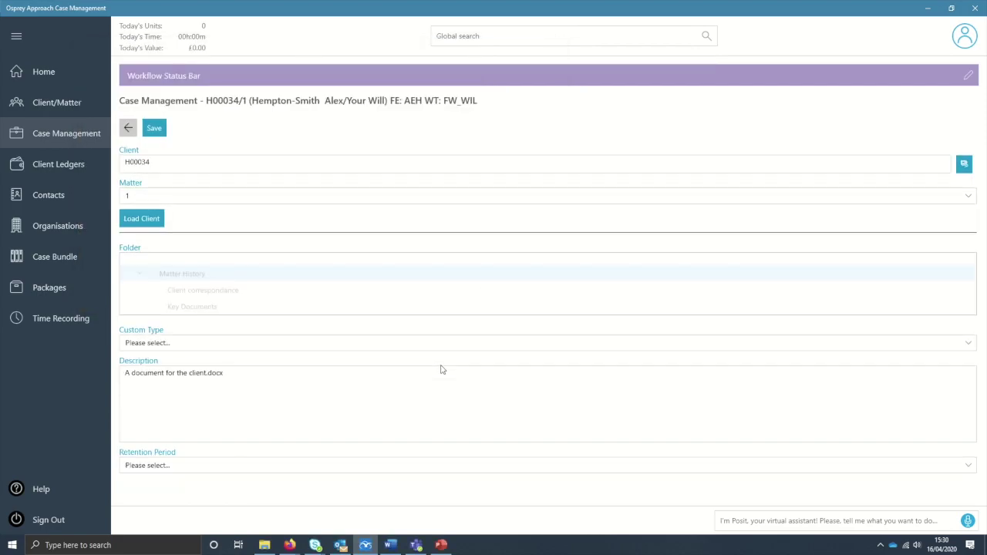
click(170, 345)
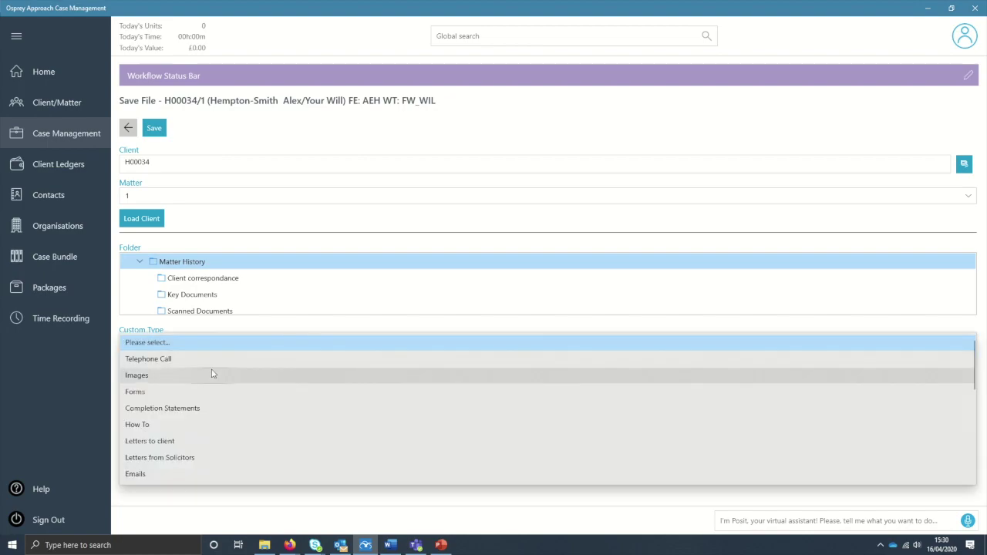
click(217, 441)
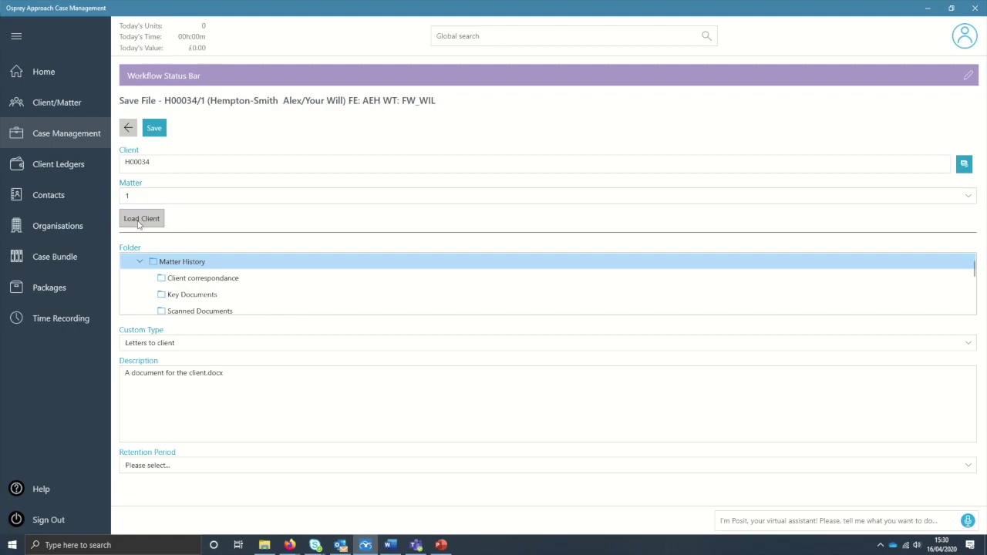
click(154, 128)
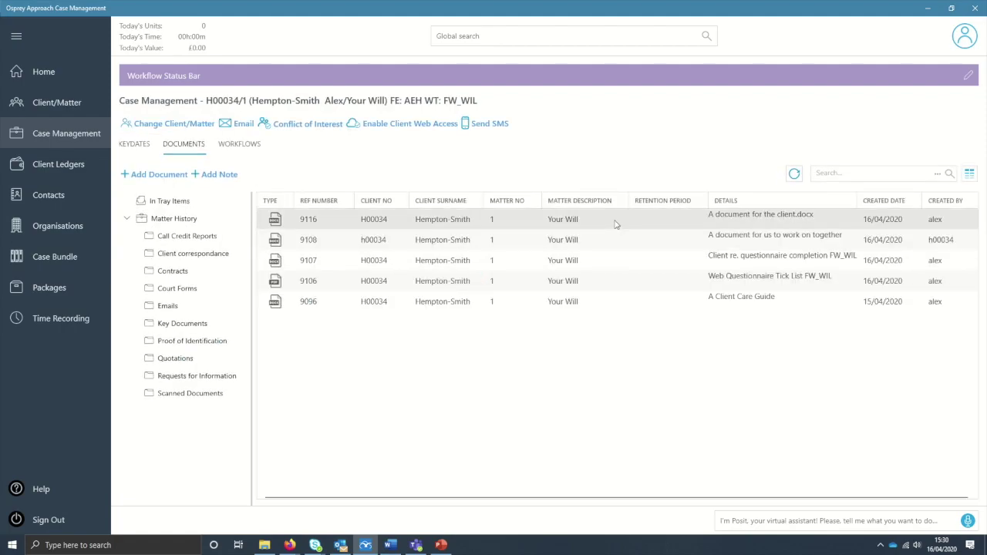
Web-enable new document 9116 with Read/Write client access and save
right_click(616, 224)
click(642, 329)
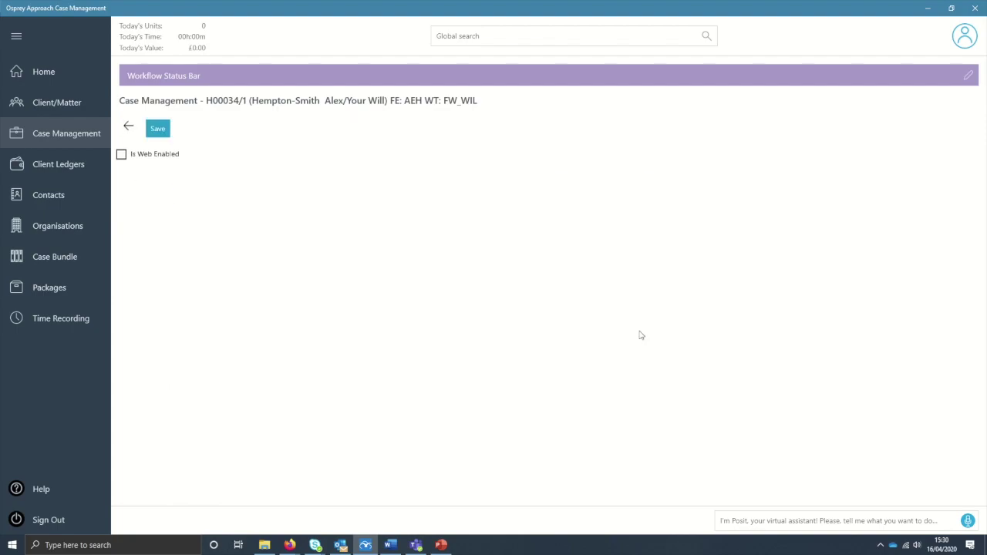
click(122, 157)
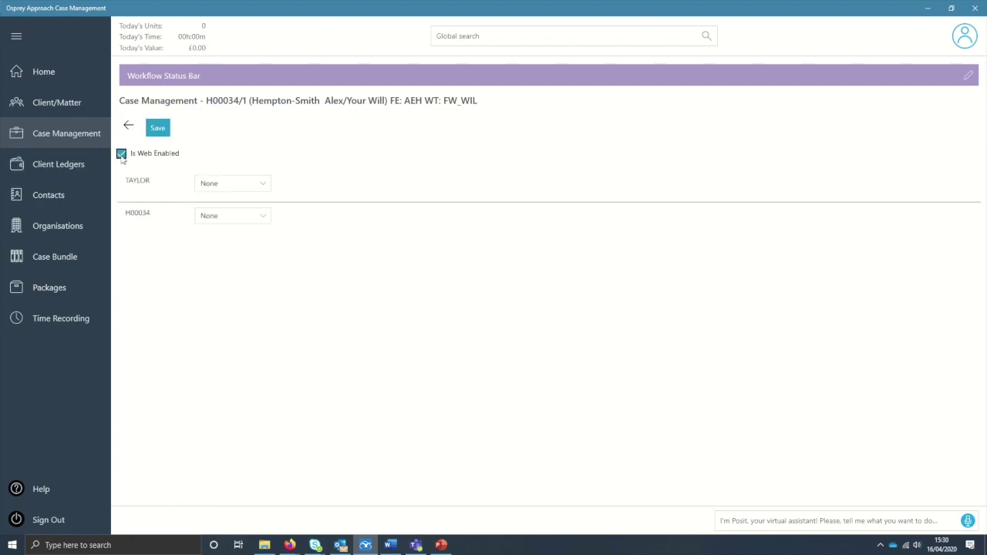
click(226, 215)
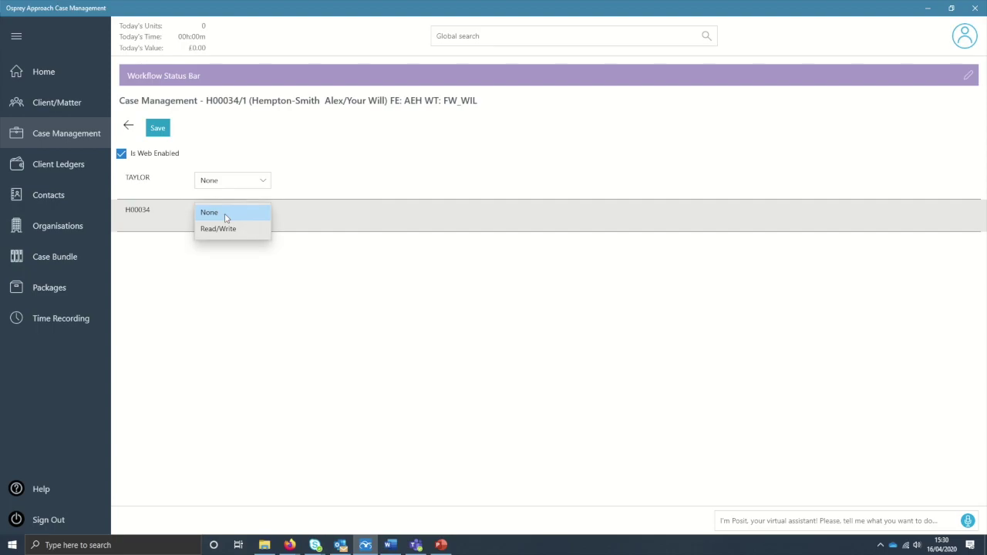
click(229, 232)
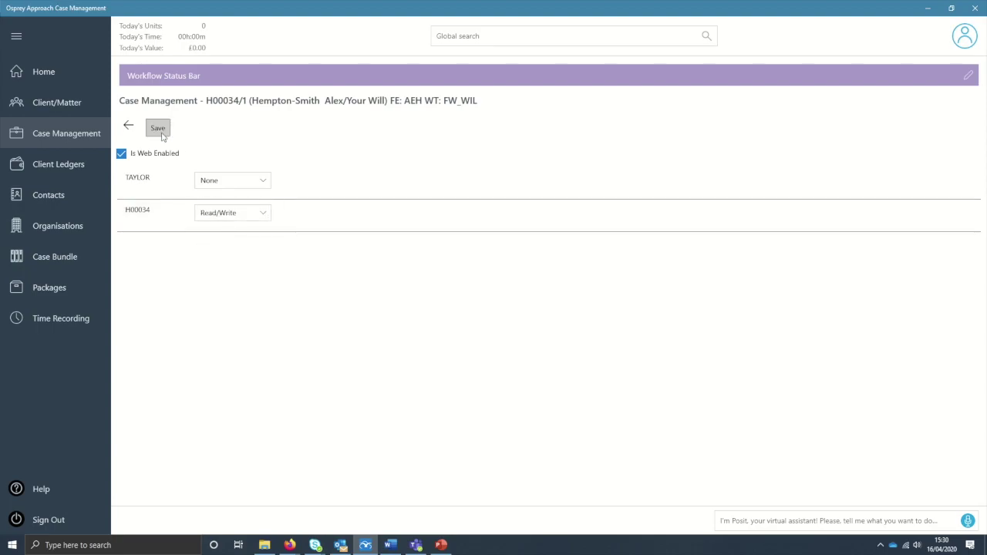
click(158, 130)
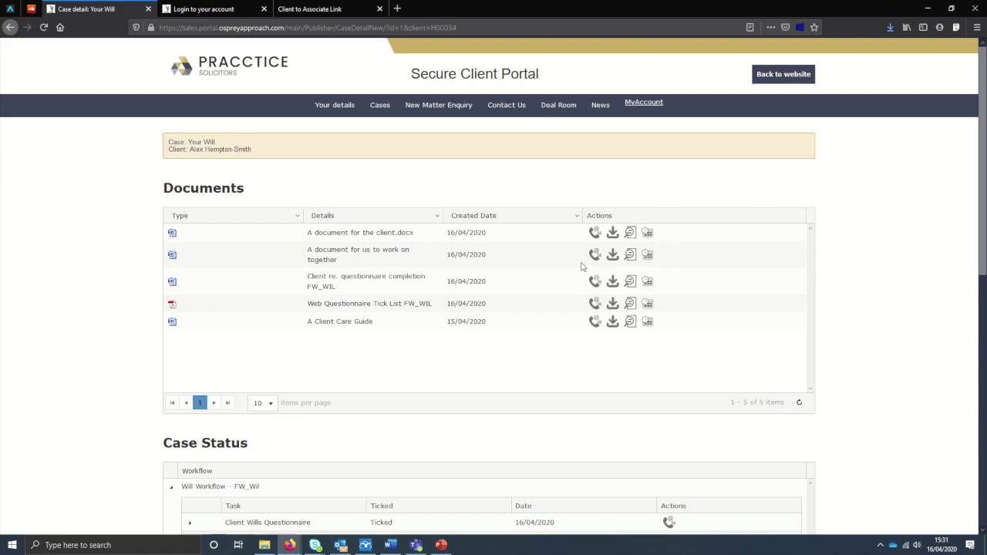
Open the Deal Room listing shared item 9108 under the General matter
click(553, 116)
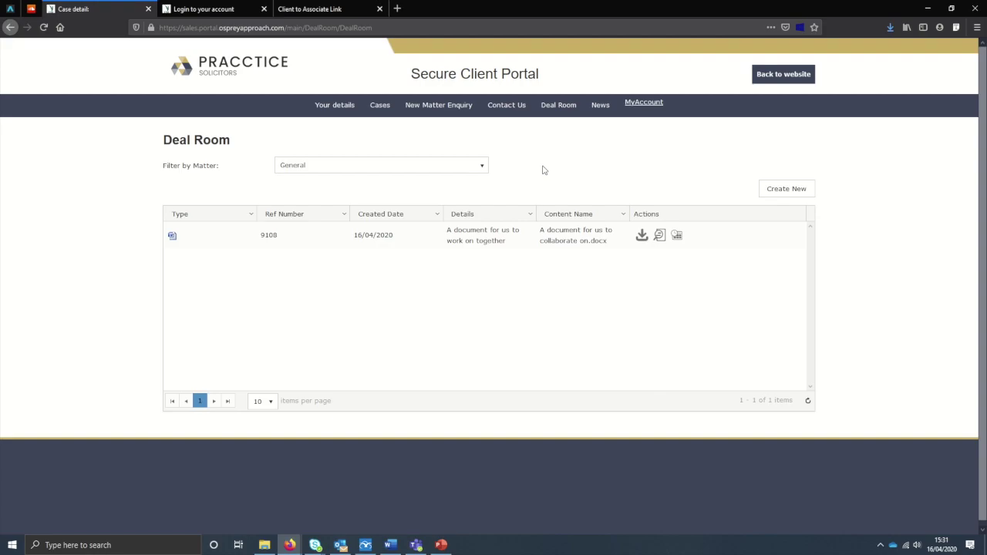
Start a new Deal Room record for the Your Will matter and attach important document.jpg
click(789, 192)
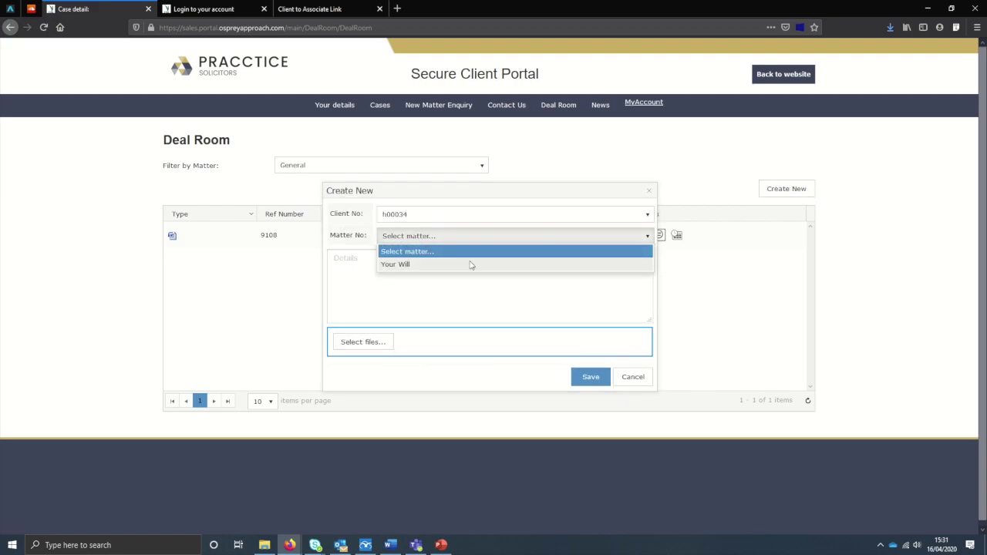
click(471, 265)
click(377, 349)
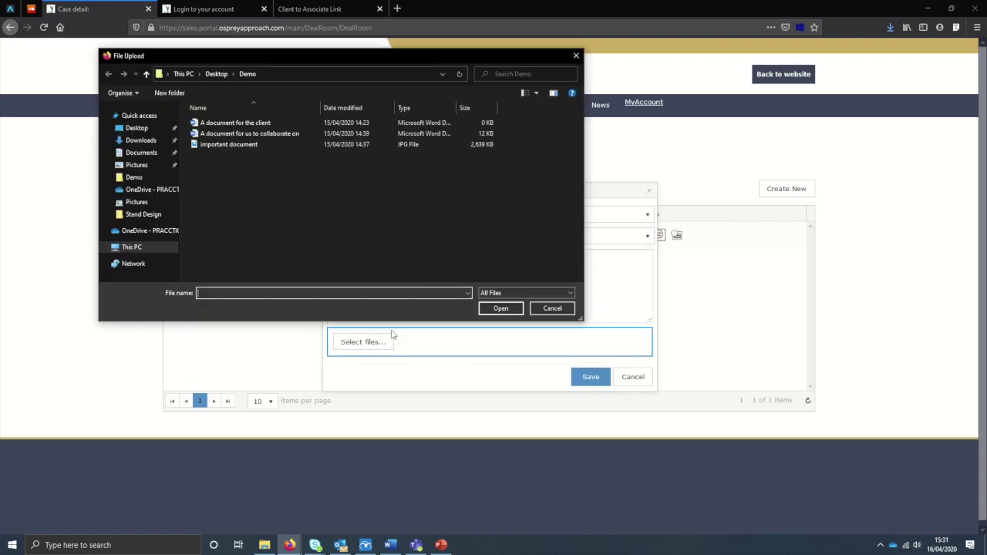
click(239, 144)
click(501, 309)
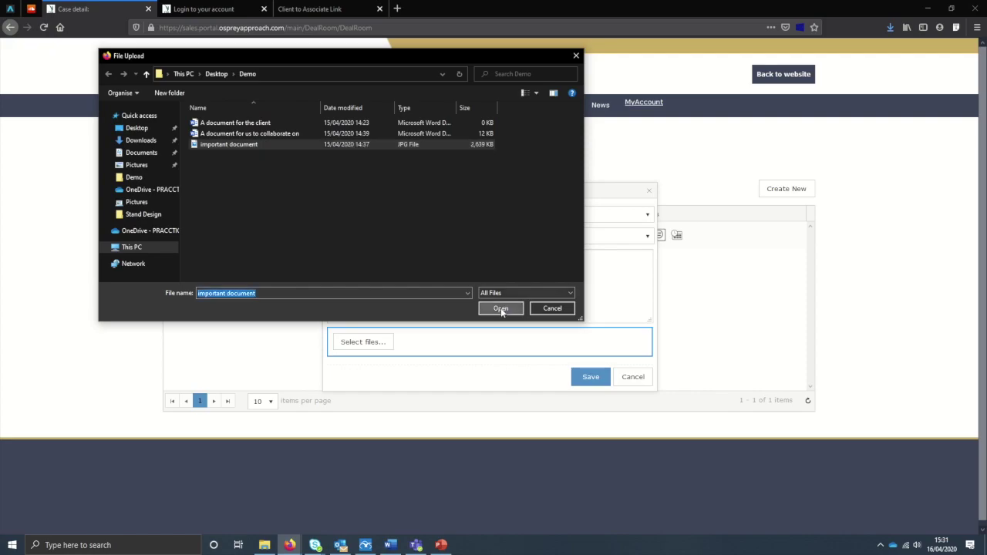
Enter the details 'The document as requested' and save the Deal Room record
click(436, 271)
text(The documen)
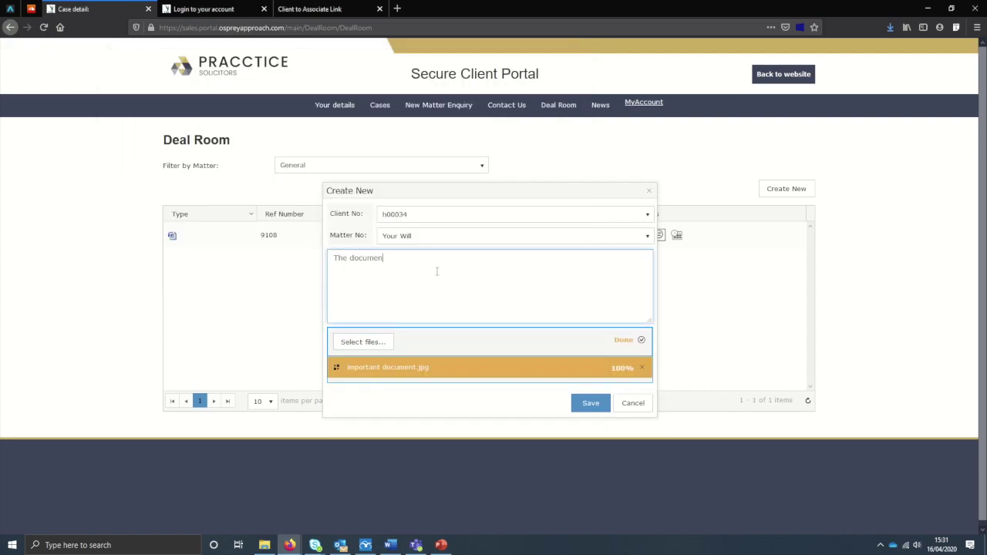
text(t as requested)
click(579, 406)
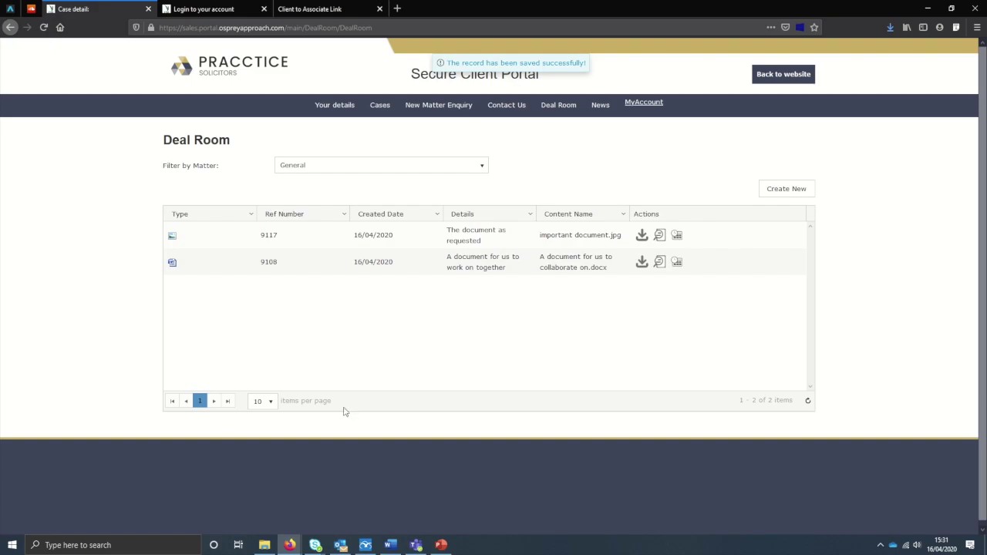
click(365, 545)
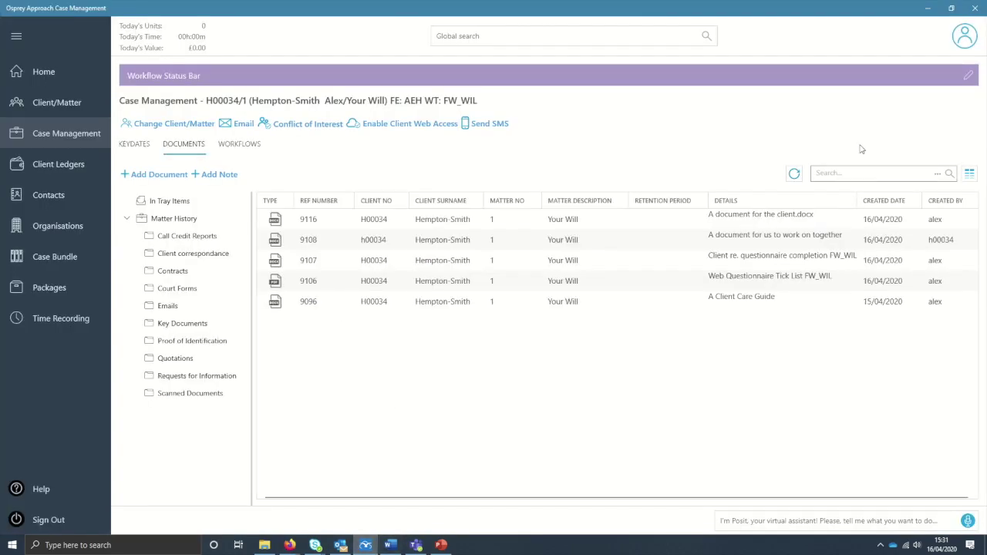
Refresh the Your Will documents list and preview the new upload 9117, important document.jpg
click(794, 173)
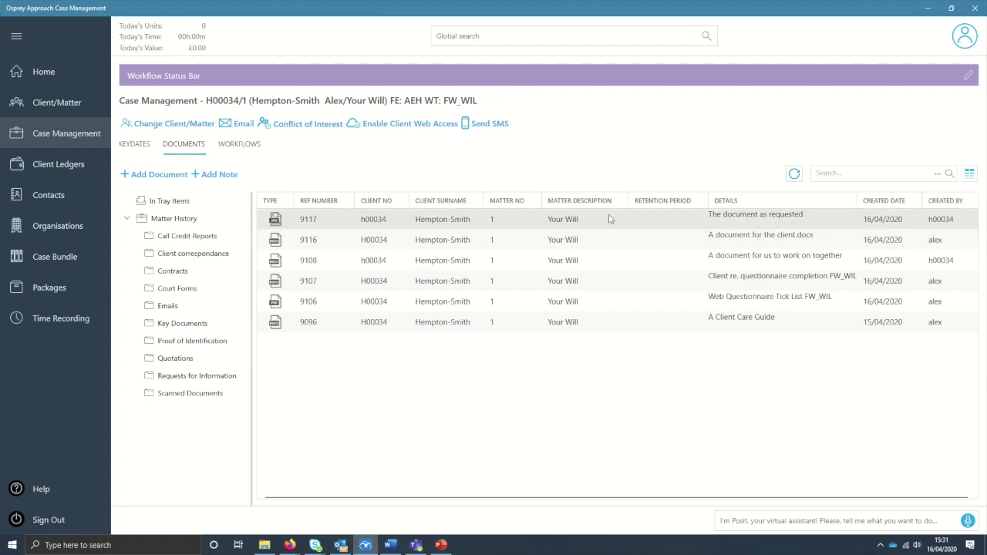
right_click(672, 236)
click(626, 242)
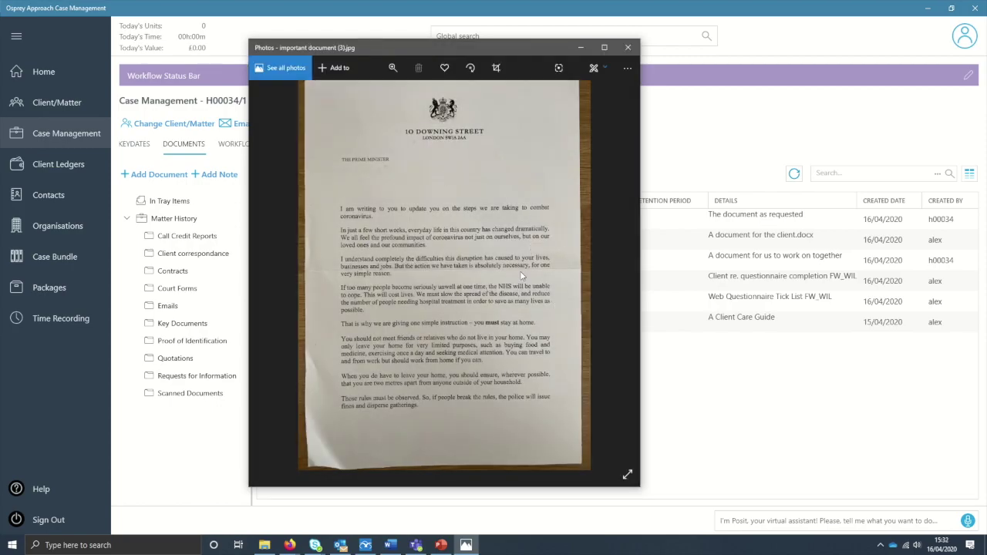
click(628, 47)
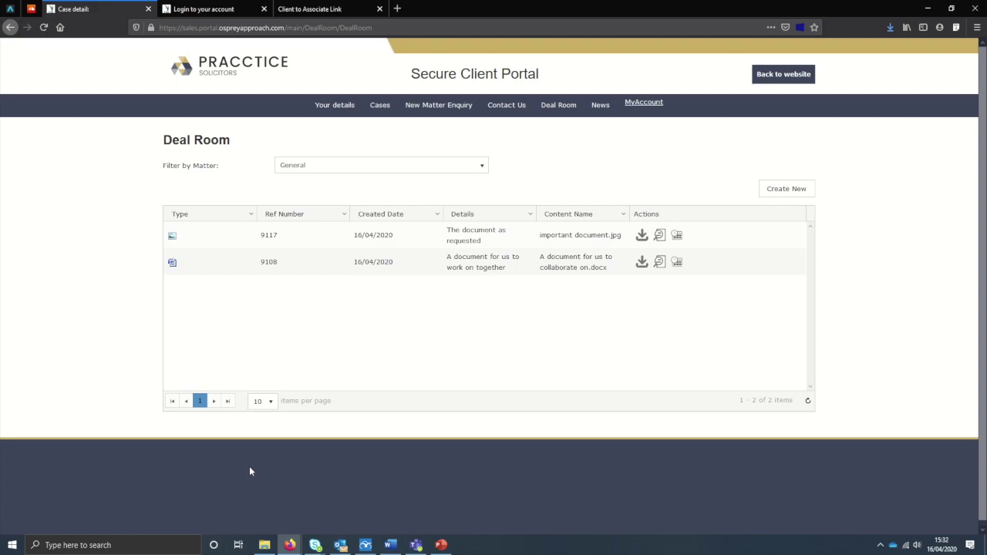
Filter the Deal Room by the Your Will matter, cancelling an accidental image check-out
click(351, 167)
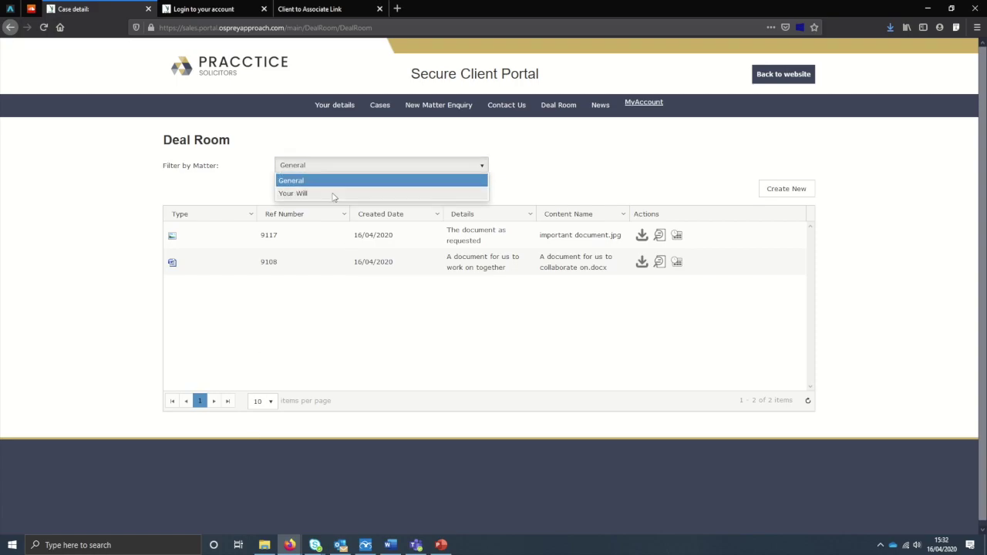
click(333, 195)
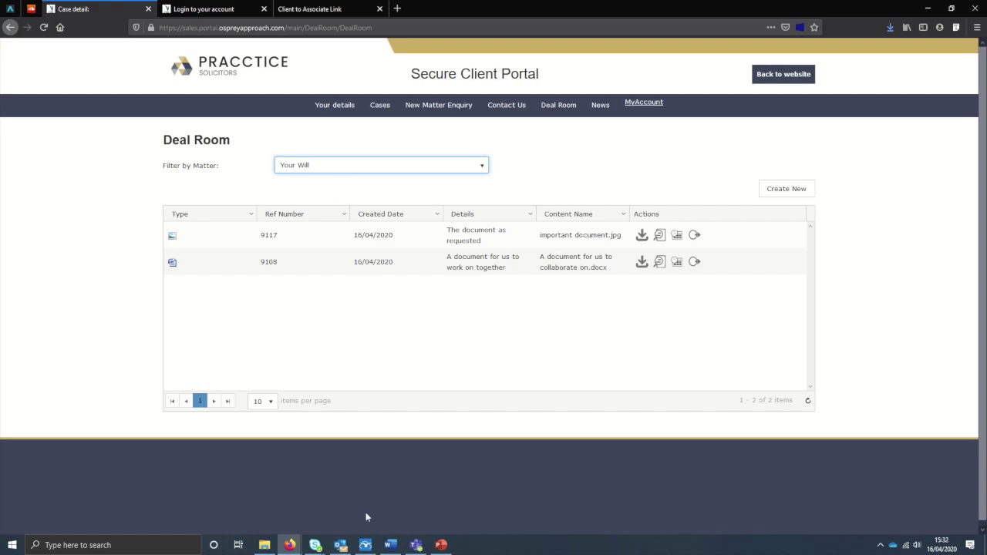
click(694, 236)
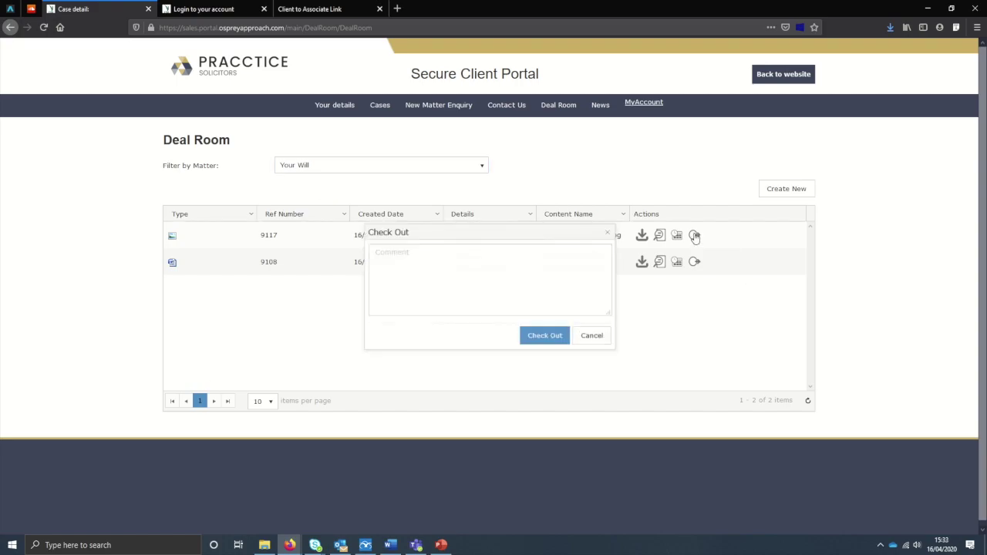
click(578, 329)
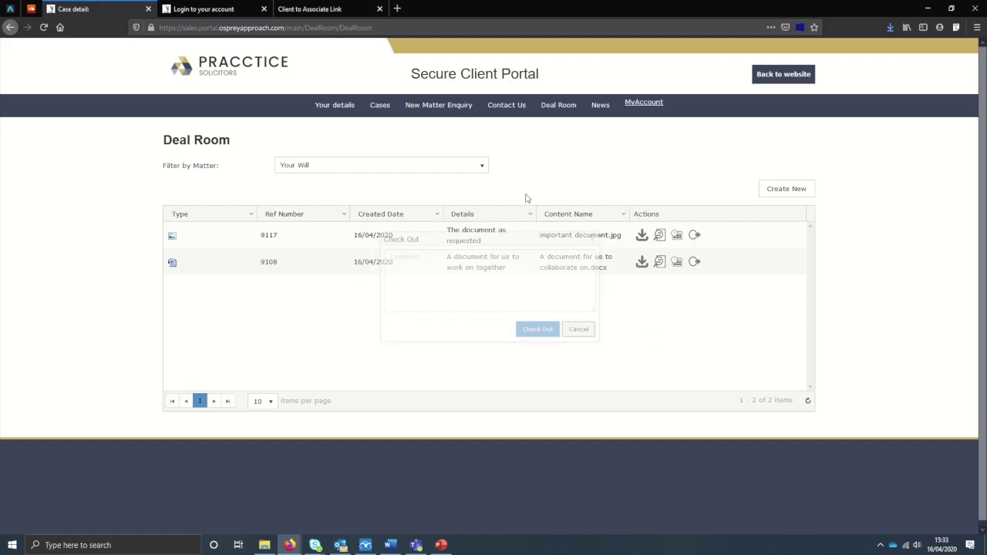
Check out collaboration document 9108 with the comment 'Some changes'
click(694, 261)
click(520, 291)
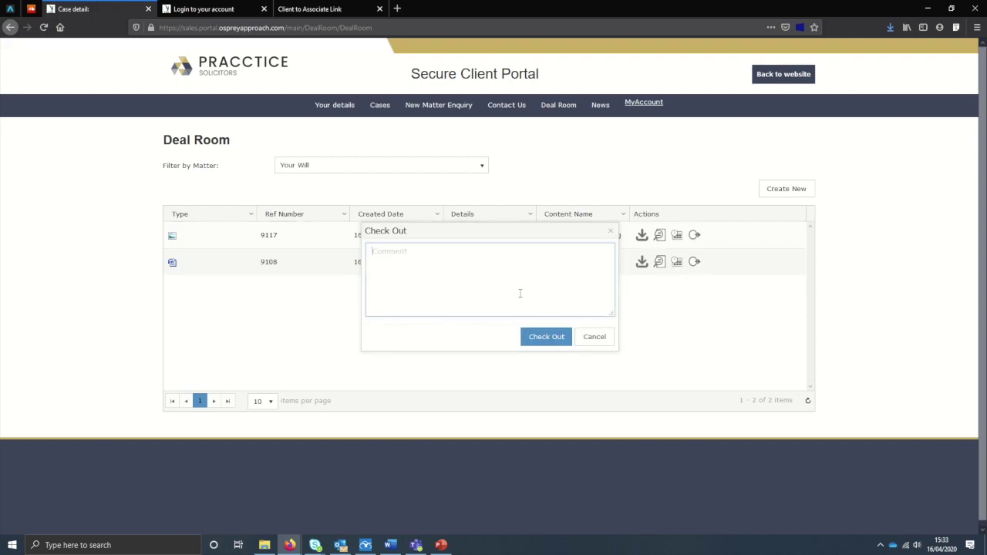
text(Some change)
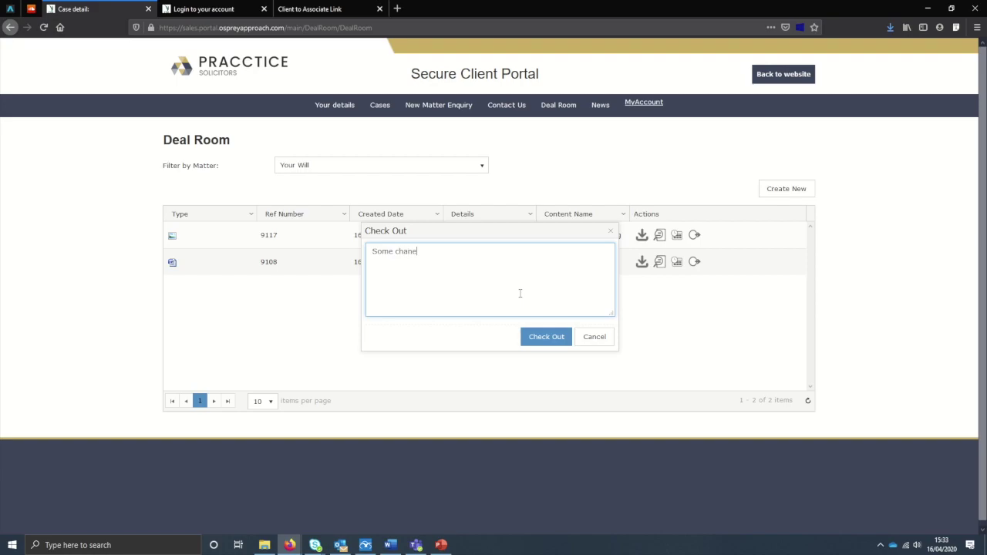
key(BackSpace)
key(BackSpace)
text(ge)
click(546, 337)
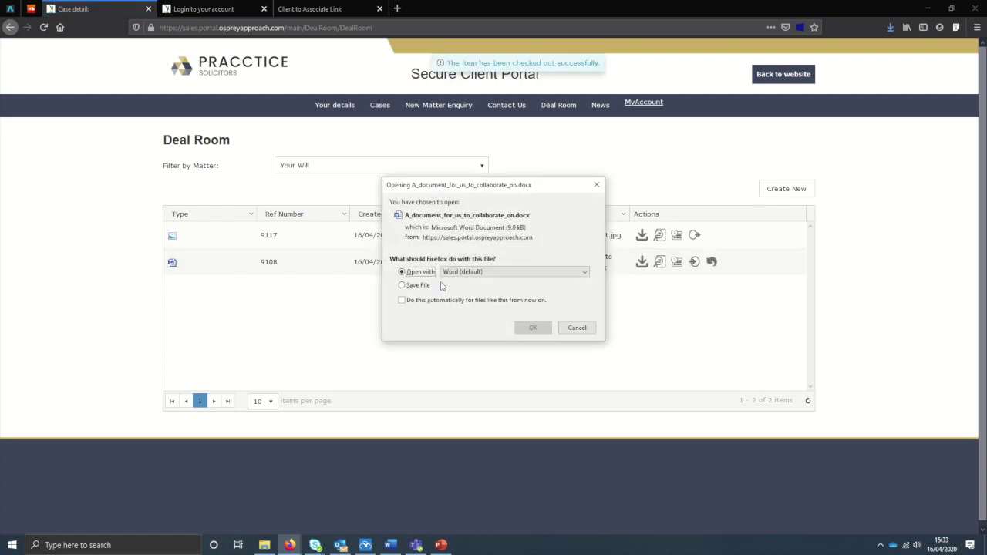
Save the checked-out collaboration document and append 'these are some changed' to its text in Word
click(420, 285)
click(525, 327)
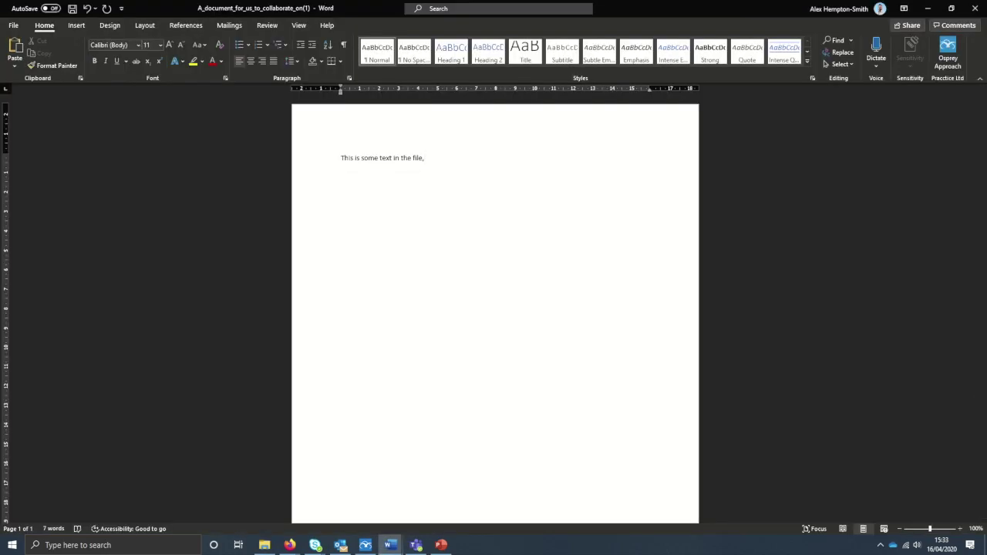
text(these are some changed)
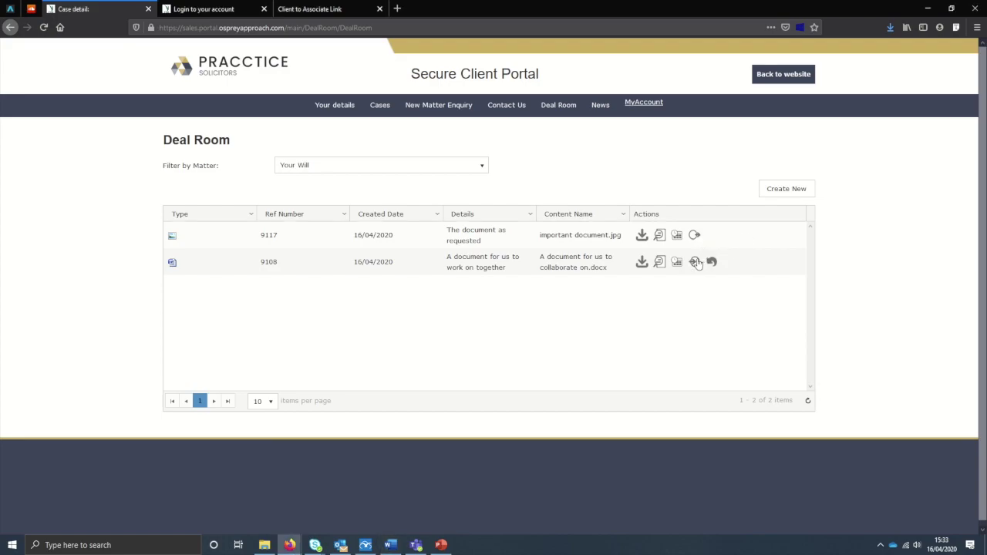
Start checking in document 9108 using the edited docx from Downloads
click(694, 262)
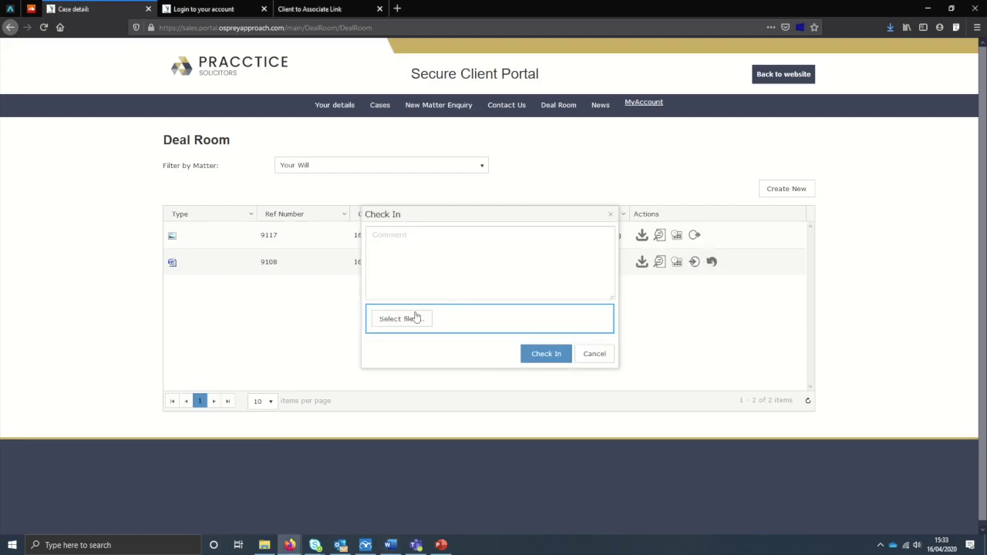
click(416, 317)
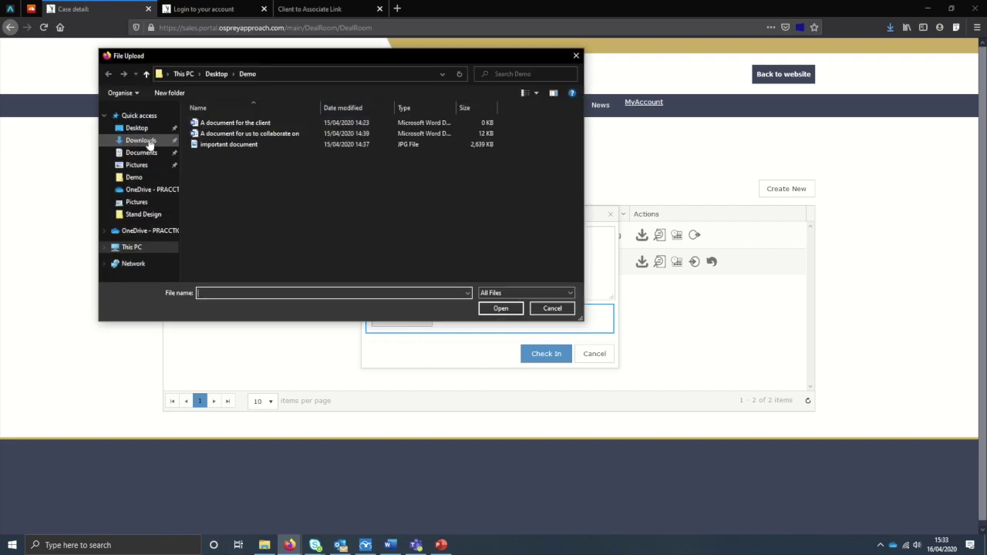
click(141, 140)
click(252, 137)
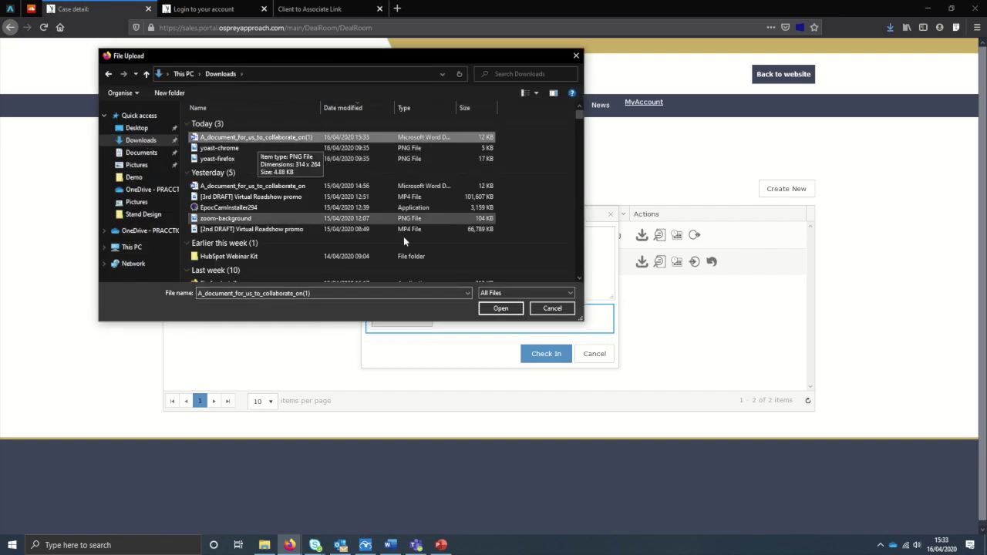
click(498, 308)
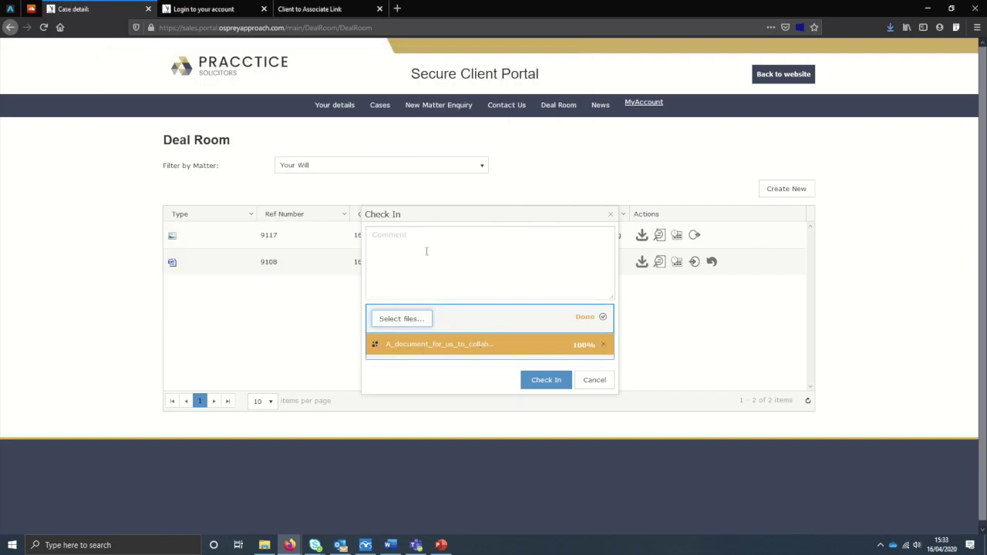
Add the comment 'My changes', complete the check-in, and view the version history
click(451, 251)
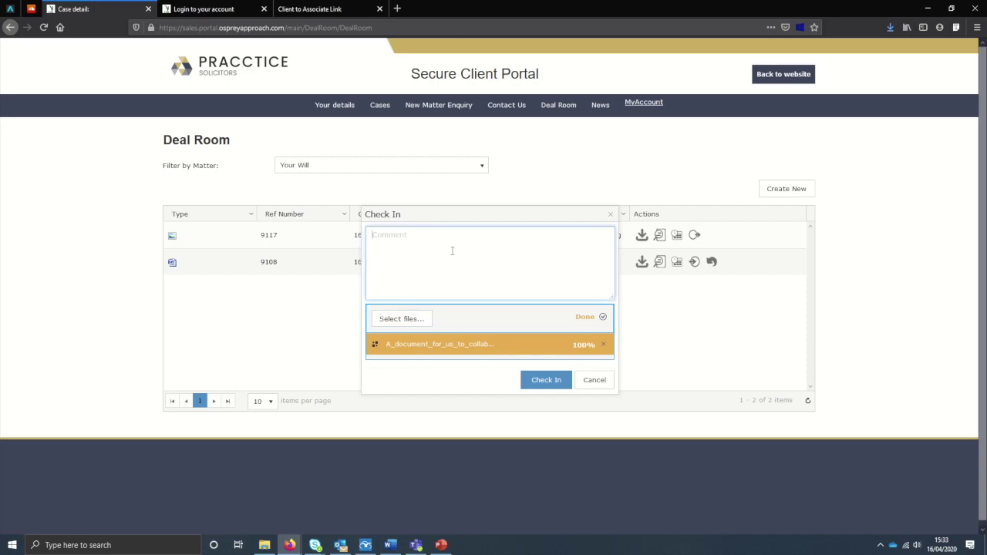
text(My changes)
click(545, 379)
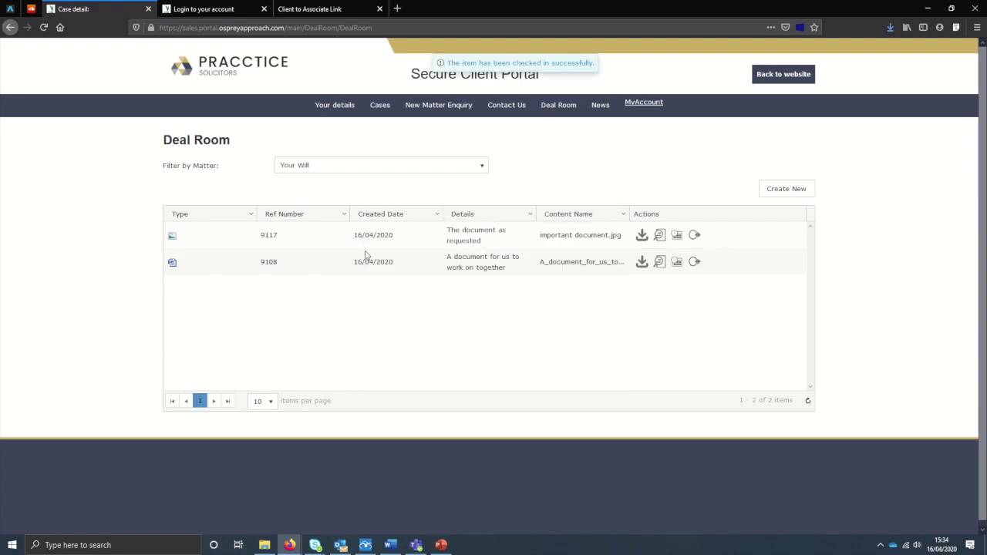
click(676, 262)
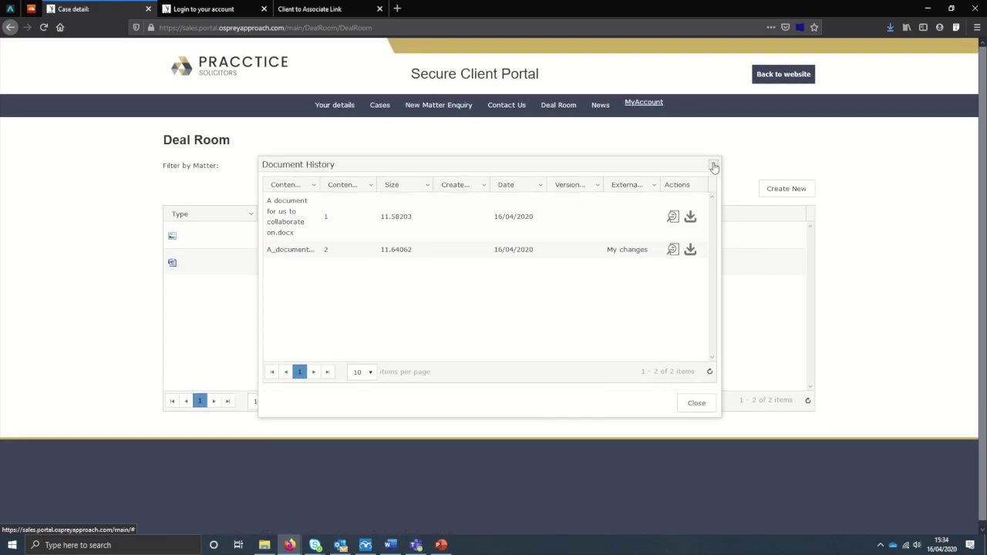
click(714, 166)
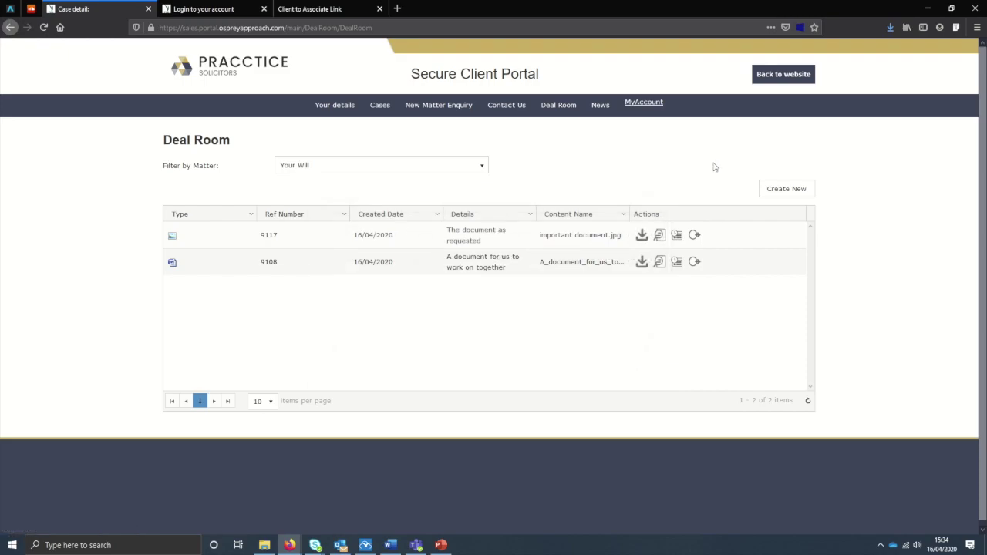